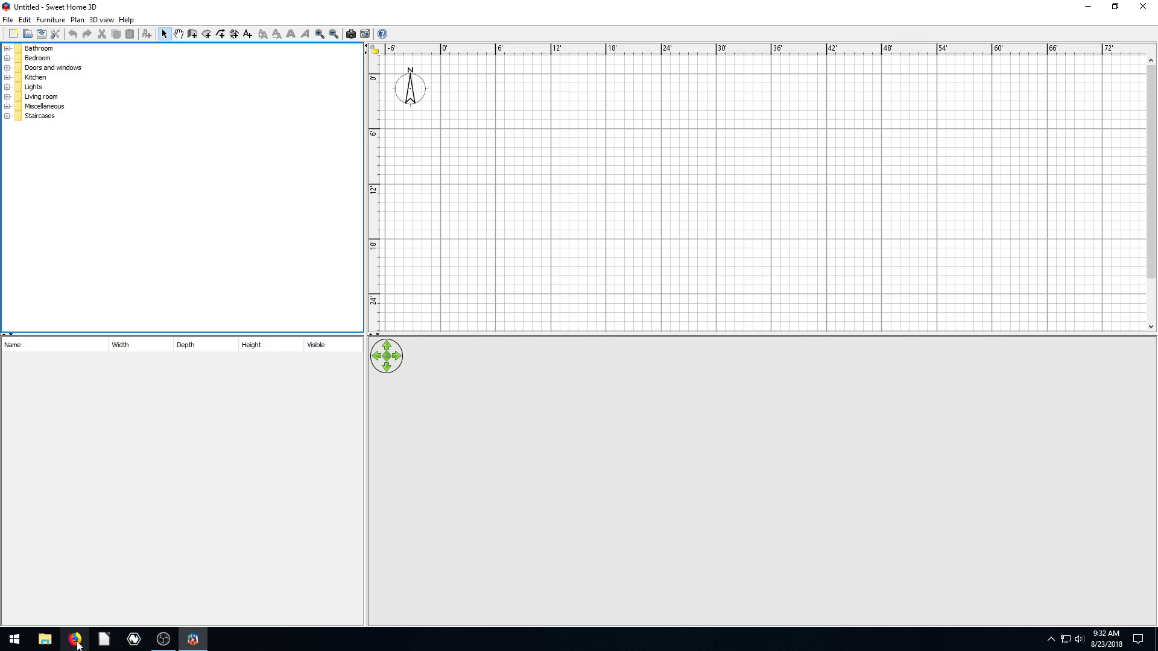
pyautogui.click(74, 639)
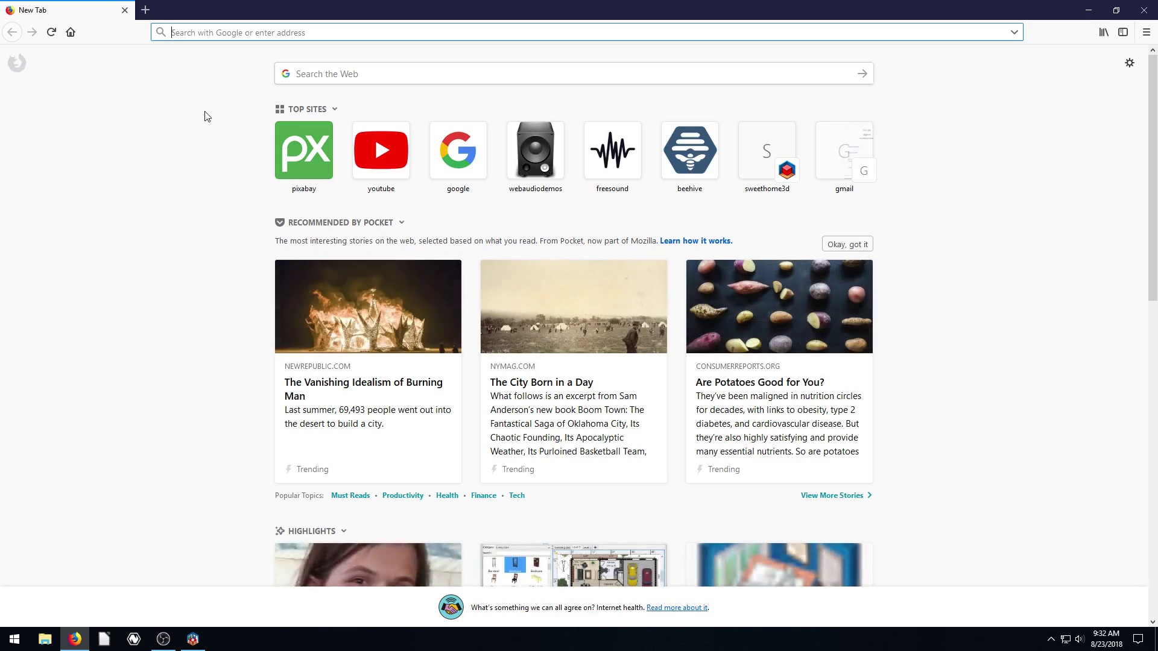
pyautogui.write('sweethome3d.com/')
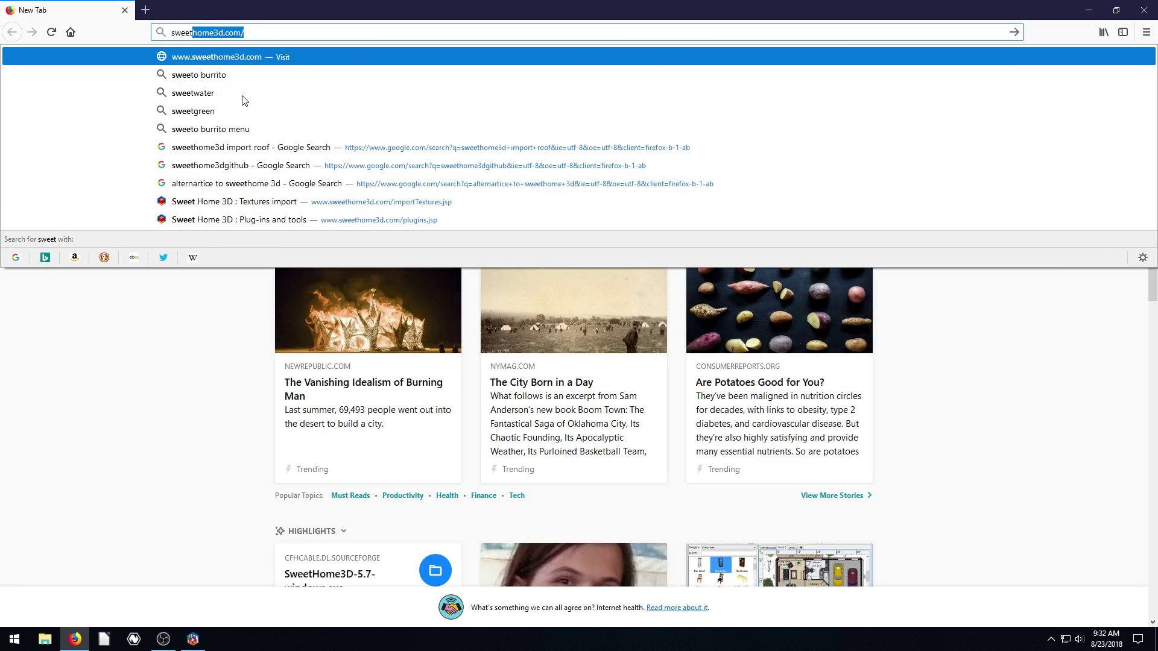
pyautogui.press('Return')
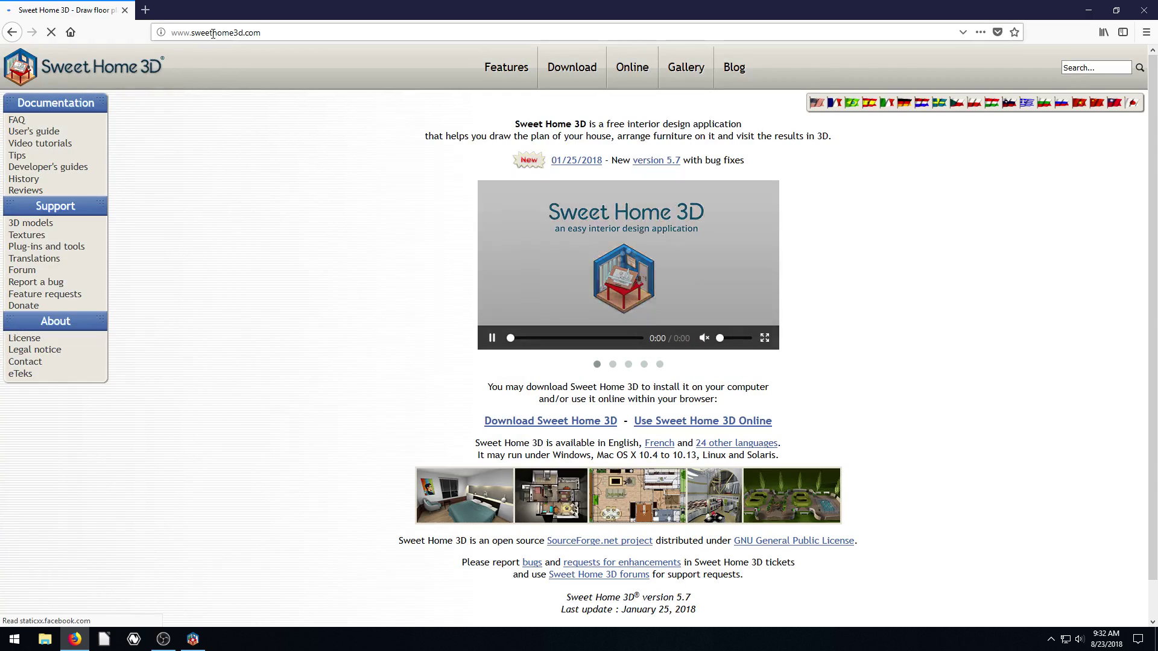
pyautogui.click(213, 33)
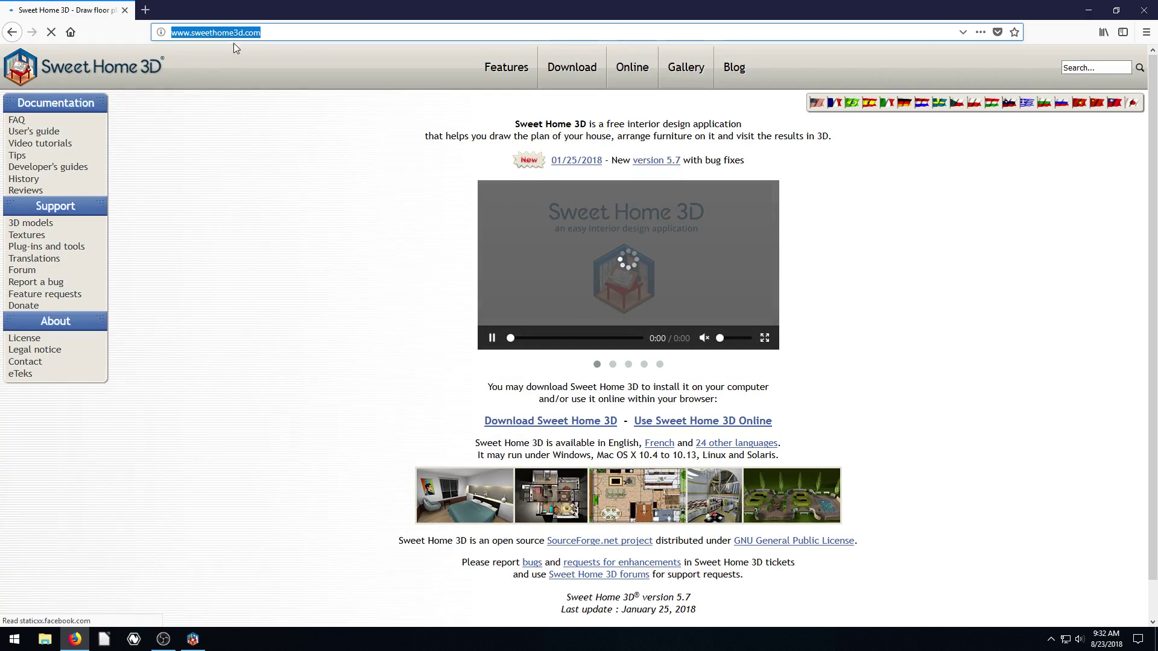
pyautogui.click(277, 32)
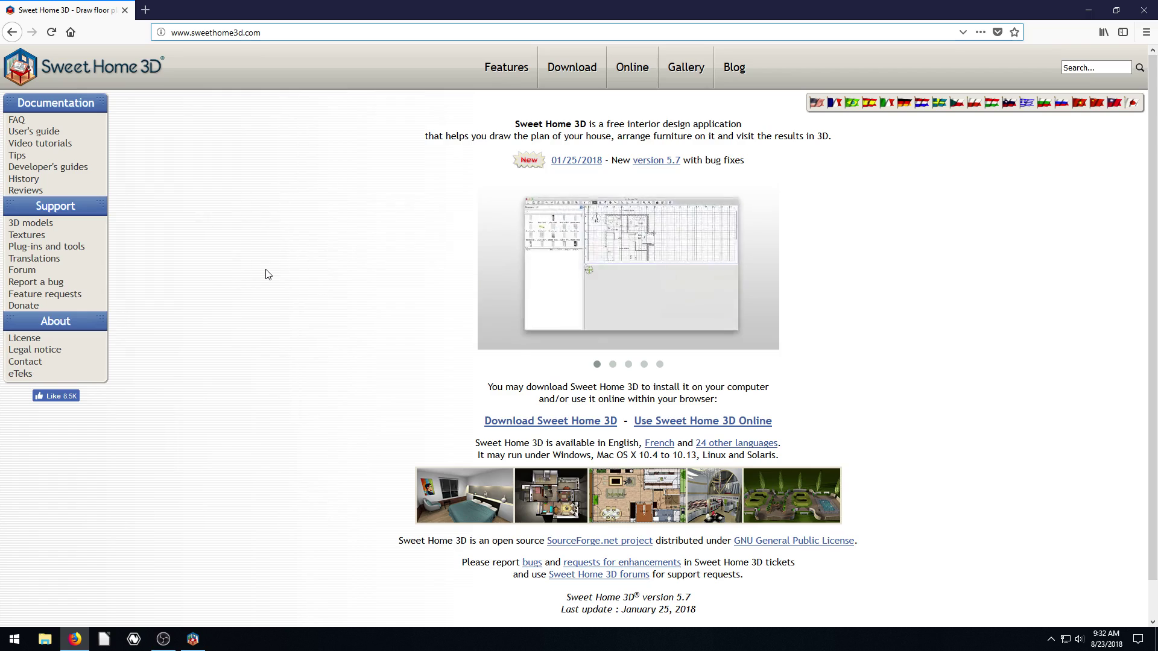
# Go to the 3D models import page and browse its downloadable model library ZIP files
pyautogui.click(33, 229)
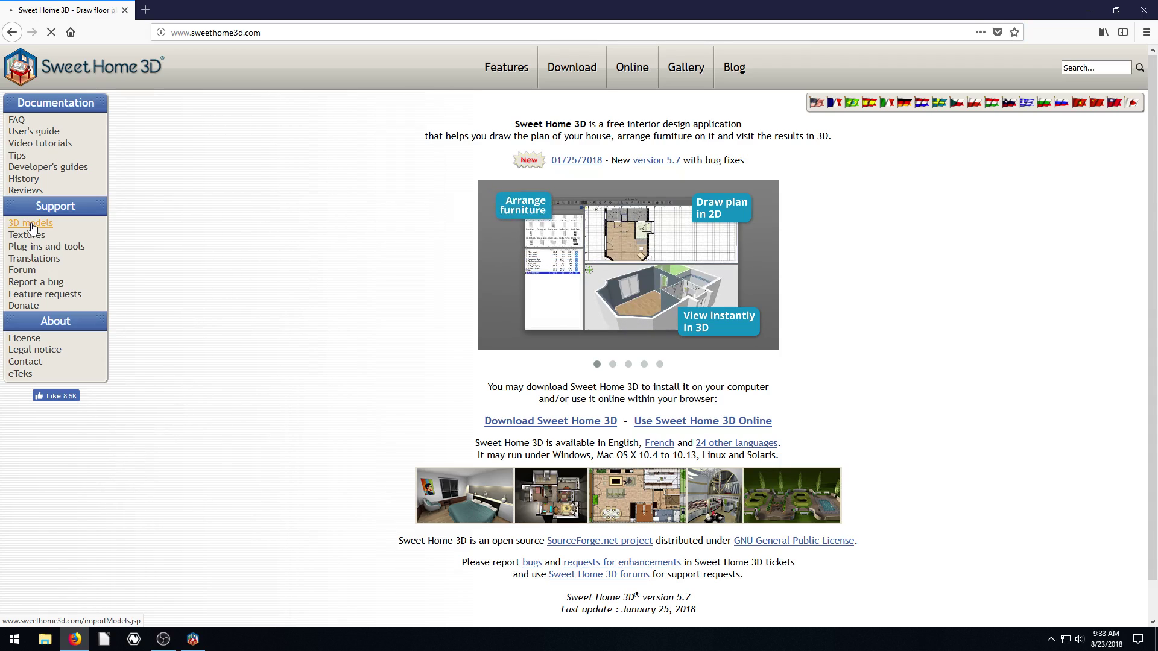
pyautogui.scroll(-2, 302, 271)
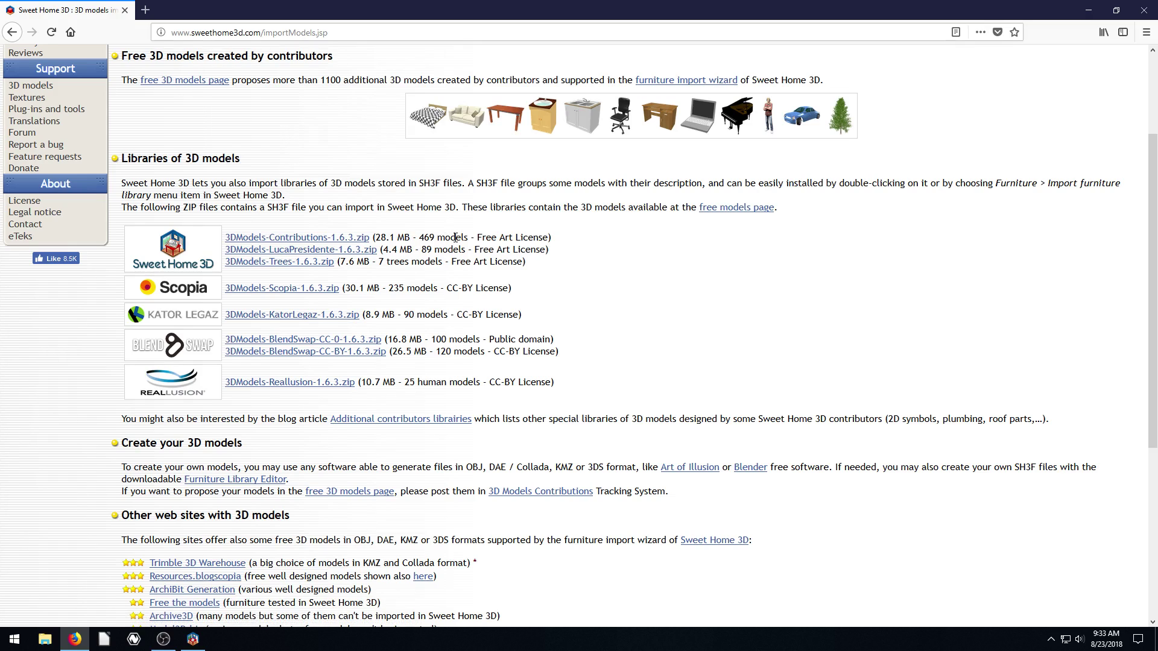
pyautogui.scroll(1, 462, 249)
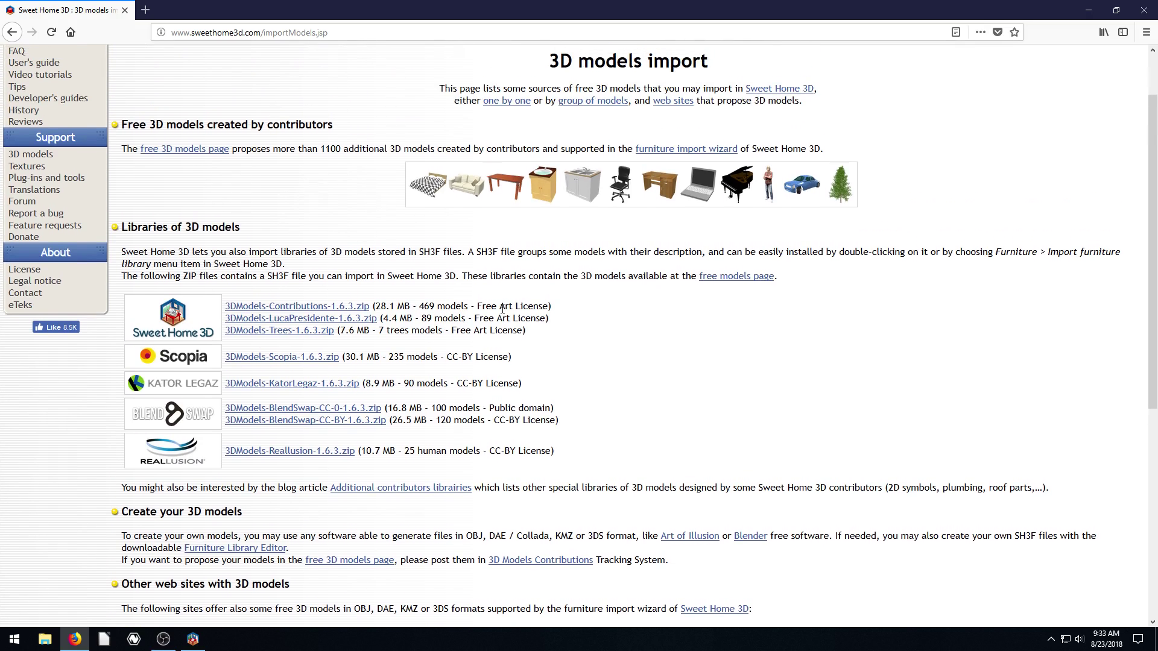
pyautogui.scroll(-1, 427, 341)
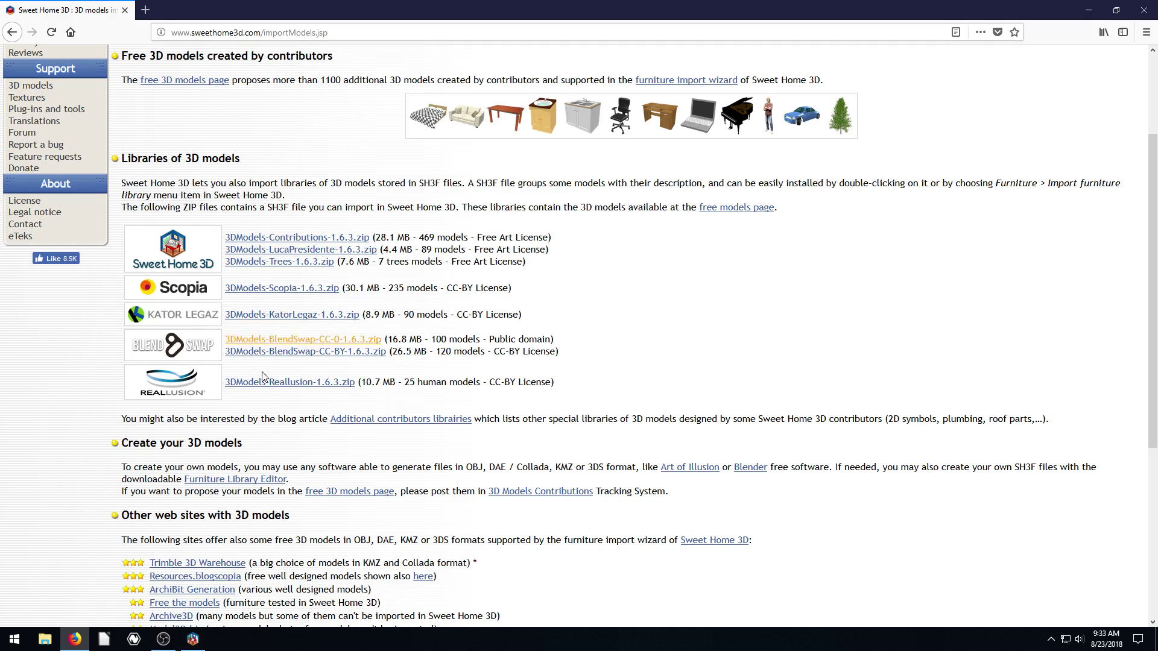
pyautogui.scroll(2, 628, 310)
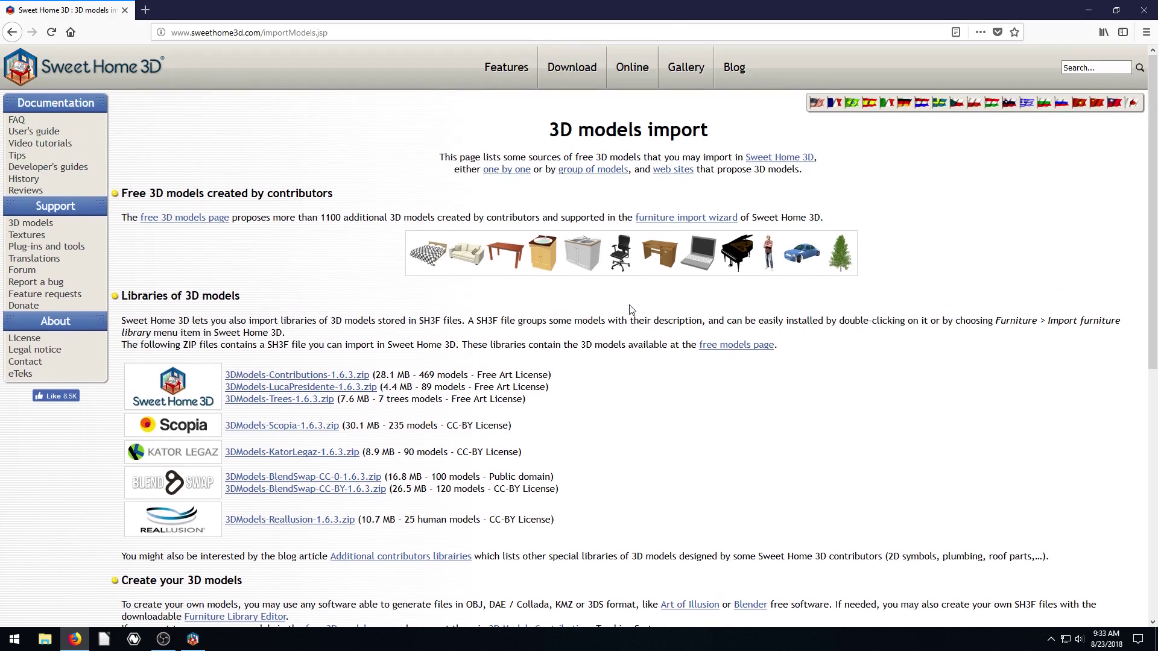
# Search the Sweet Home 3D site for 'roof' to list matching forum threads
pyautogui.click(1083, 68)
pyautogui.press('Return')
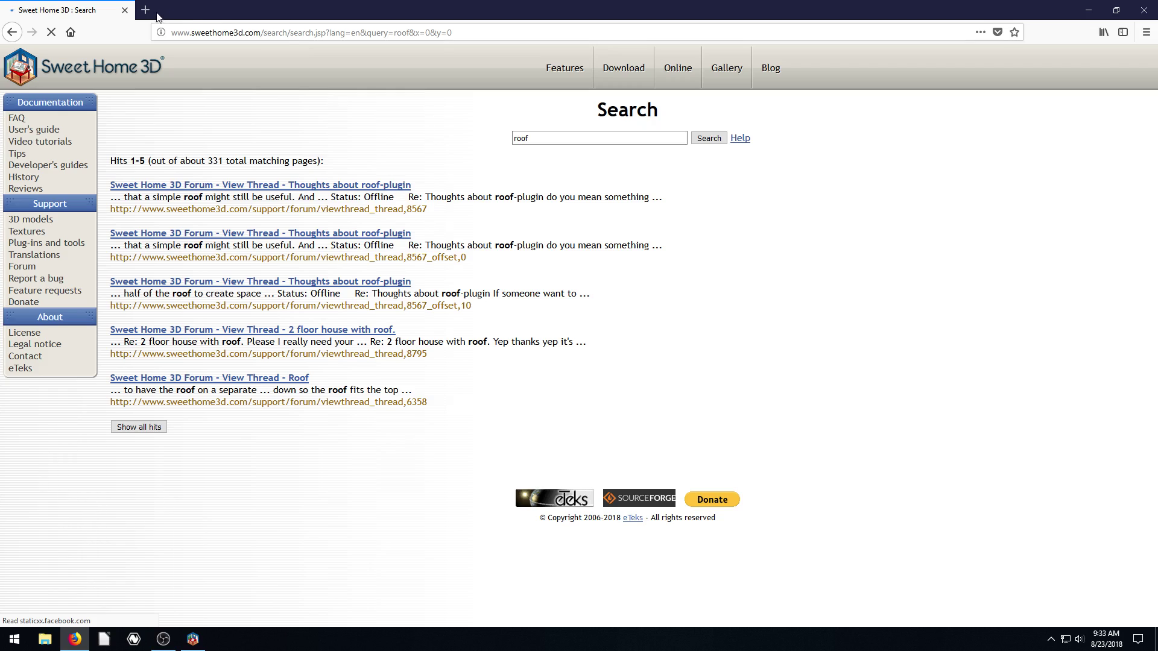
pyautogui.click(206, 33)
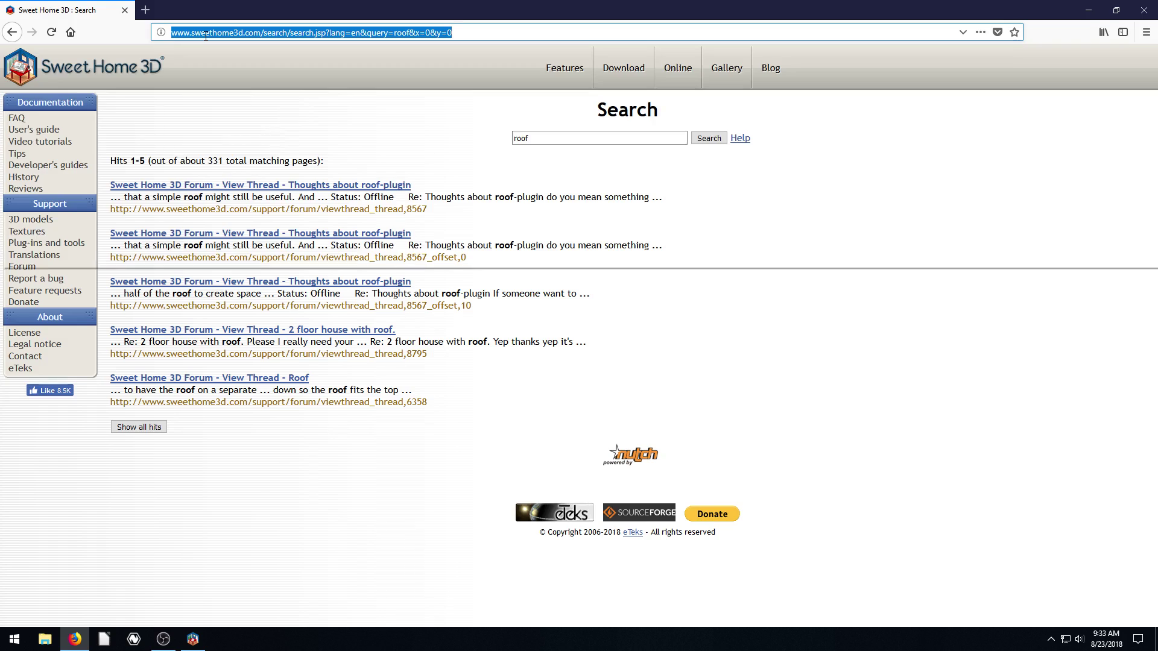
# Google 'sweethome3d roof' and follow the roofs on the 3D models page result
pyautogui.write('google.com')
pyautogui.press('Return')
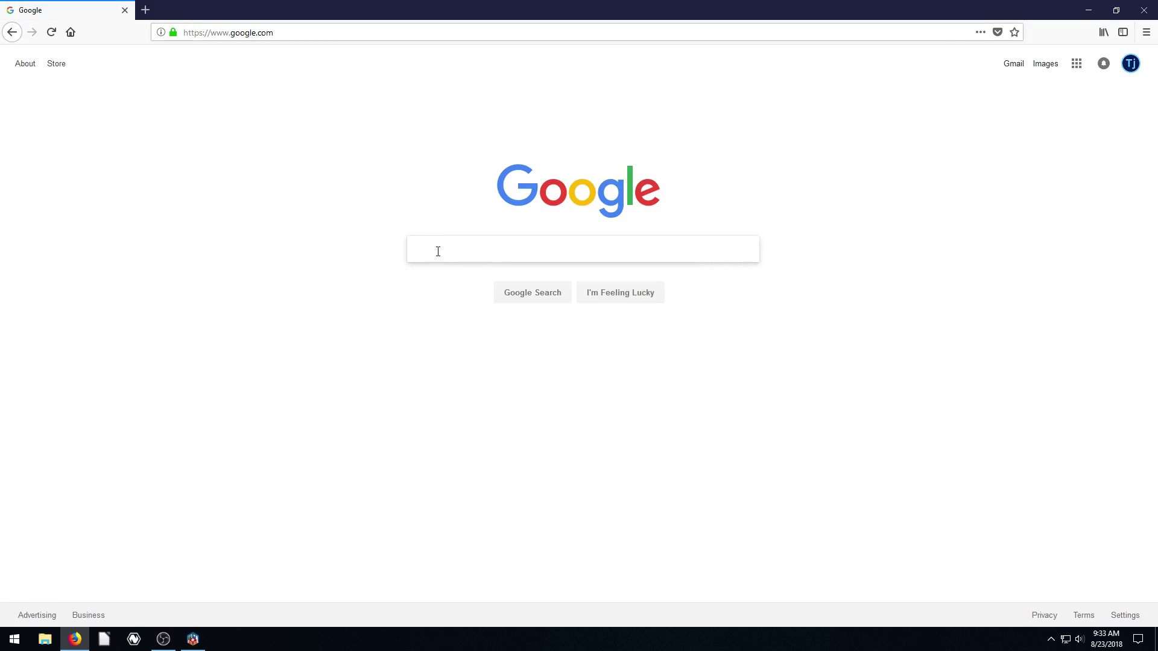
pyautogui.click(437, 250)
pyautogui.write('sweethom')
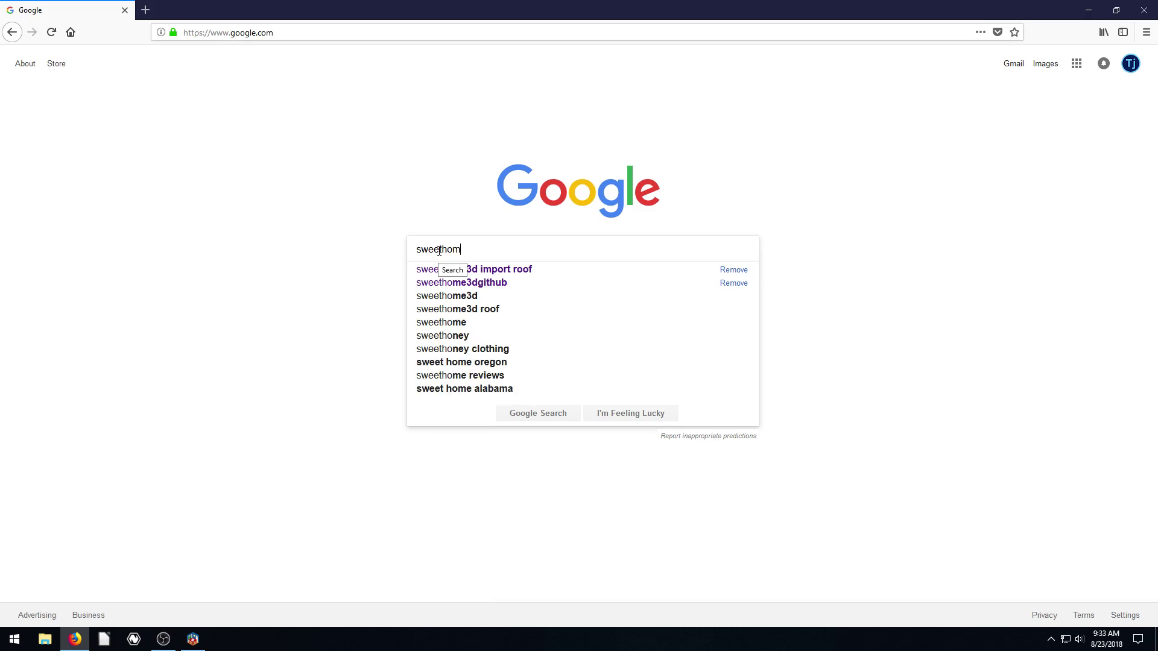
pyautogui.write('e3d roof')
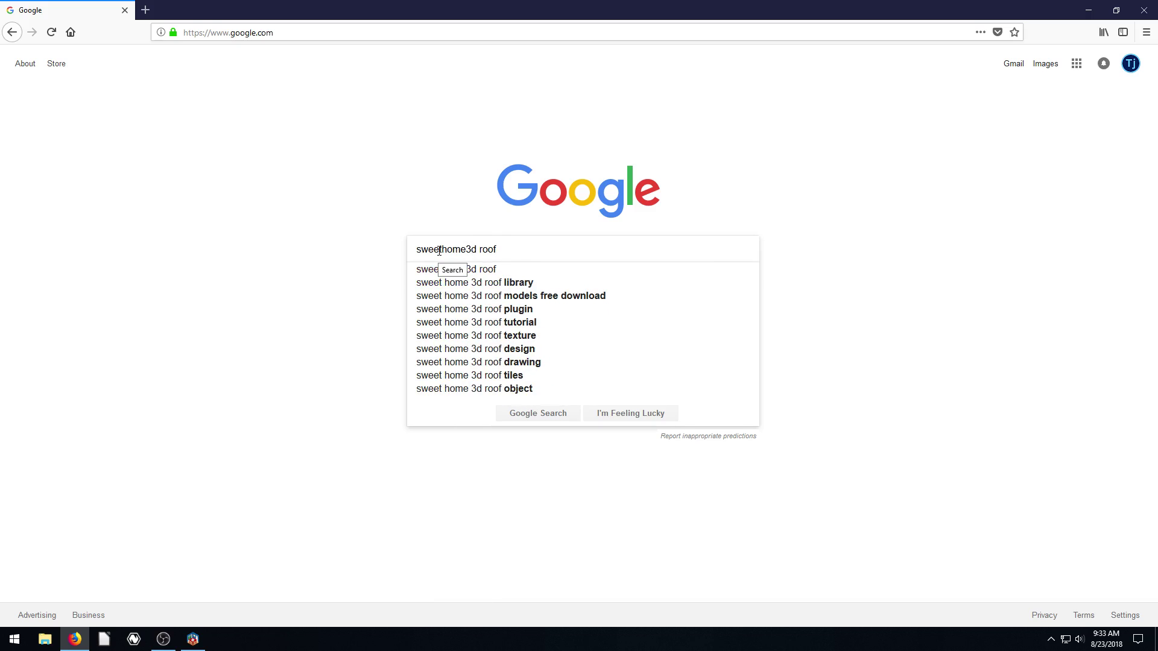
pyautogui.press('Return')
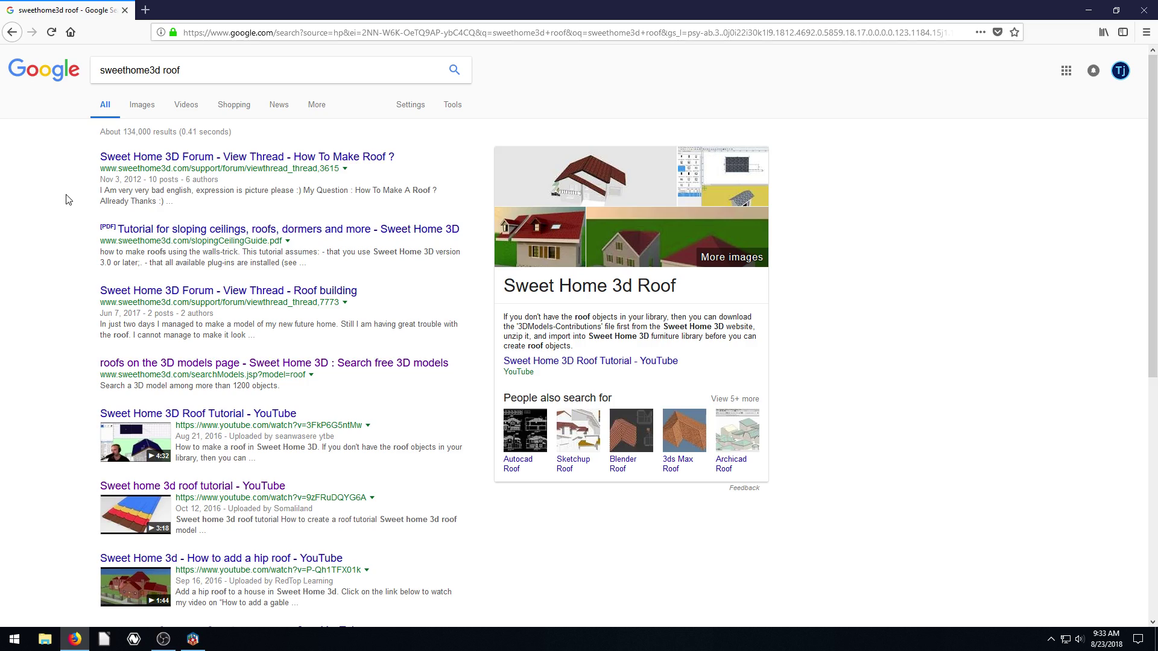
pyautogui.click(120, 357)
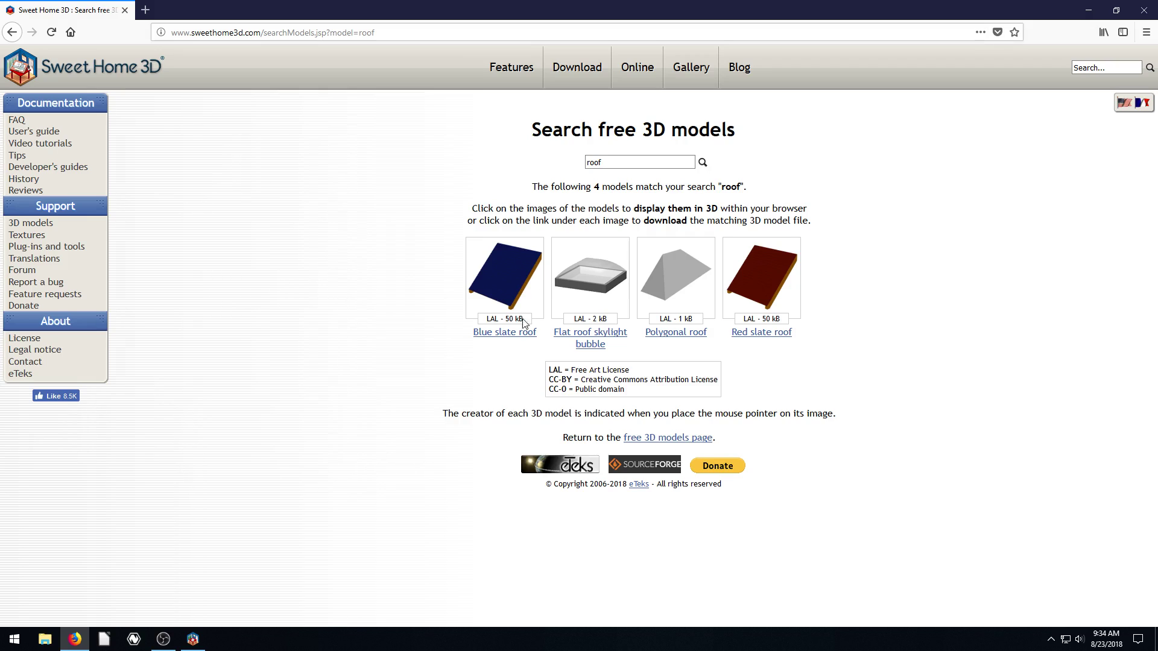
# Download the Blue slate roof model, toitureArdoiseBleue.zip (48.3 KB)
pyautogui.click(509, 334)
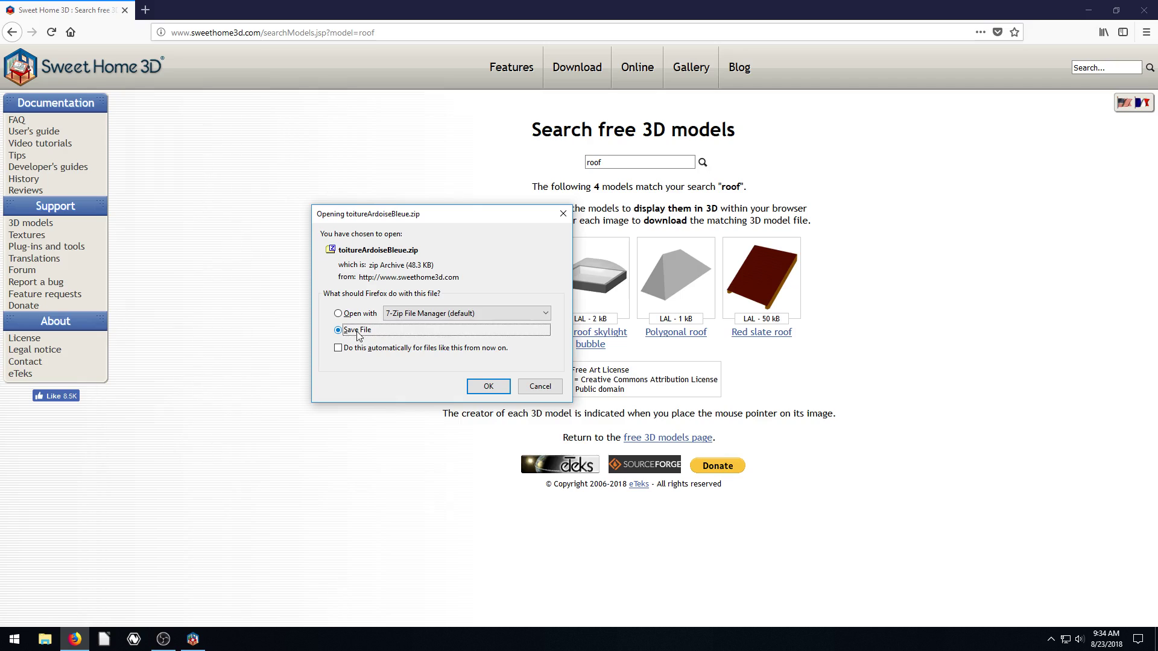
# Save the zip, check it in the Downloads folder, then go back to the Sweet Home 3D project
pyautogui.click(489, 386)
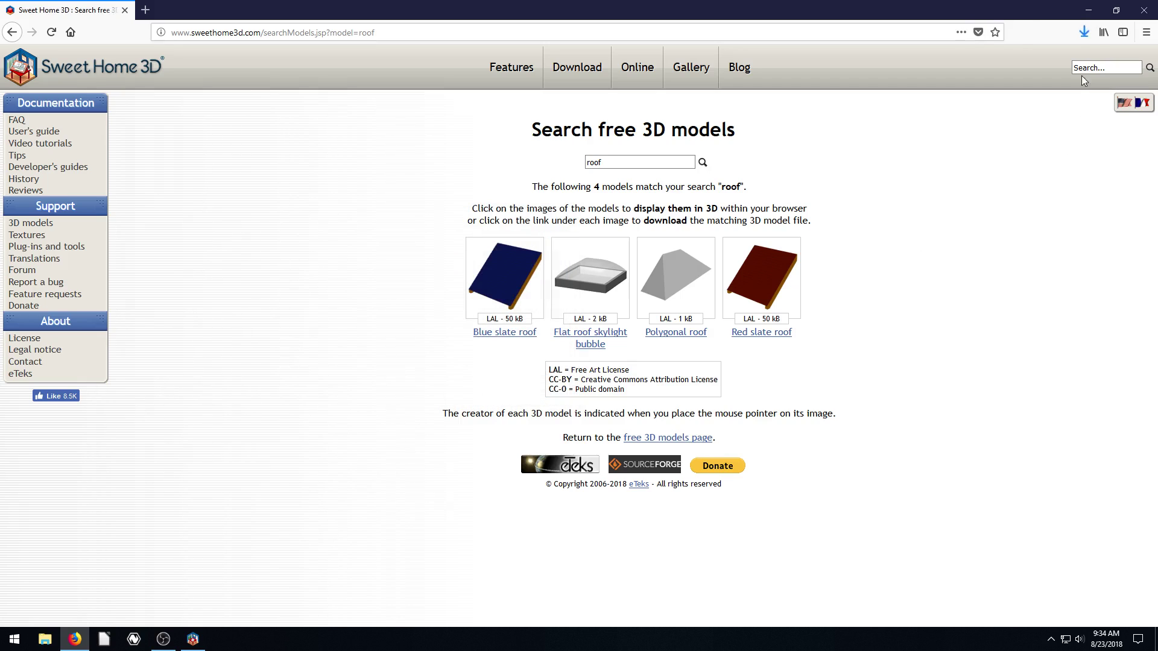
pyautogui.click(1083, 32)
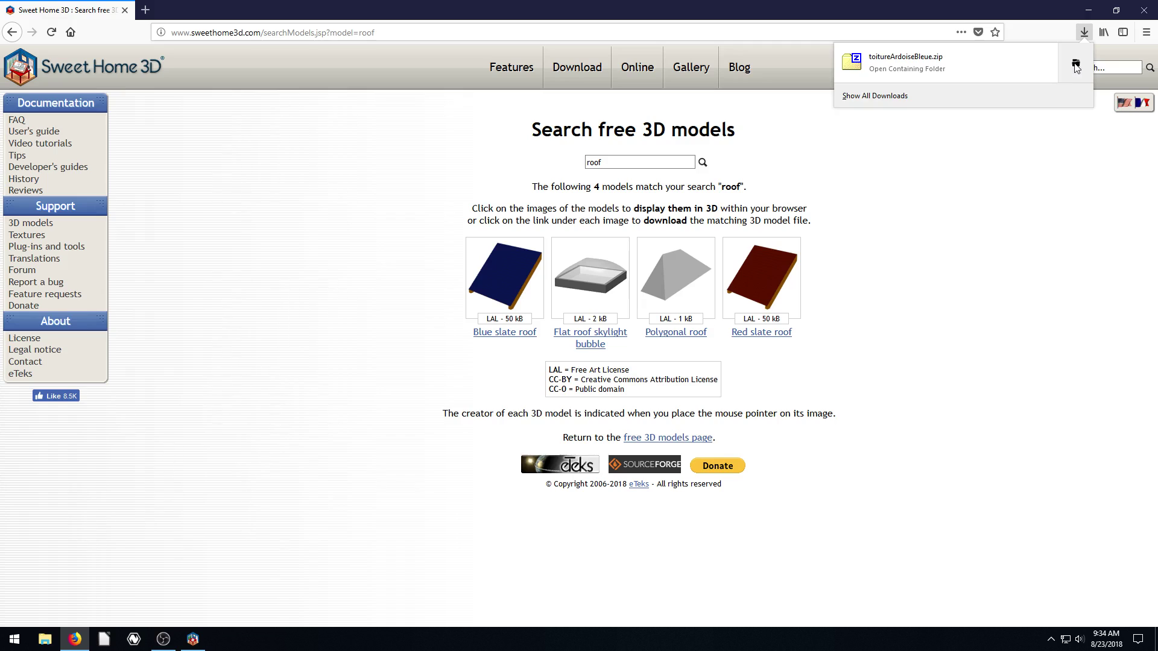
pyautogui.click(1076, 65)
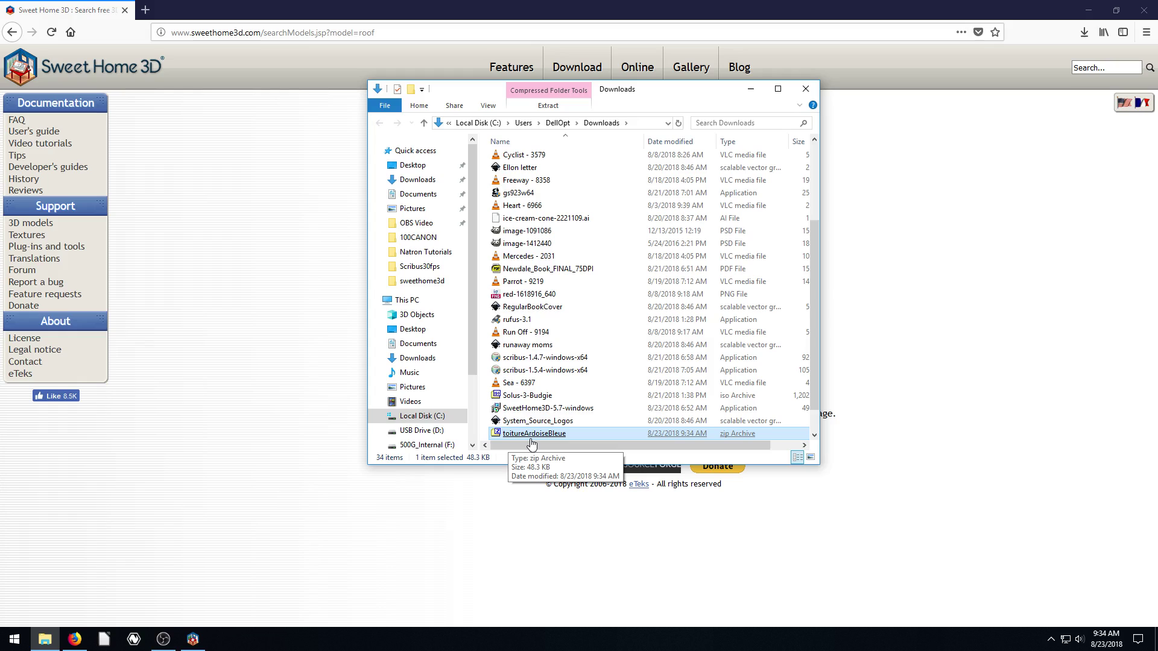
pyautogui.click(751, 91)
pyautogui.click(1088, 10)
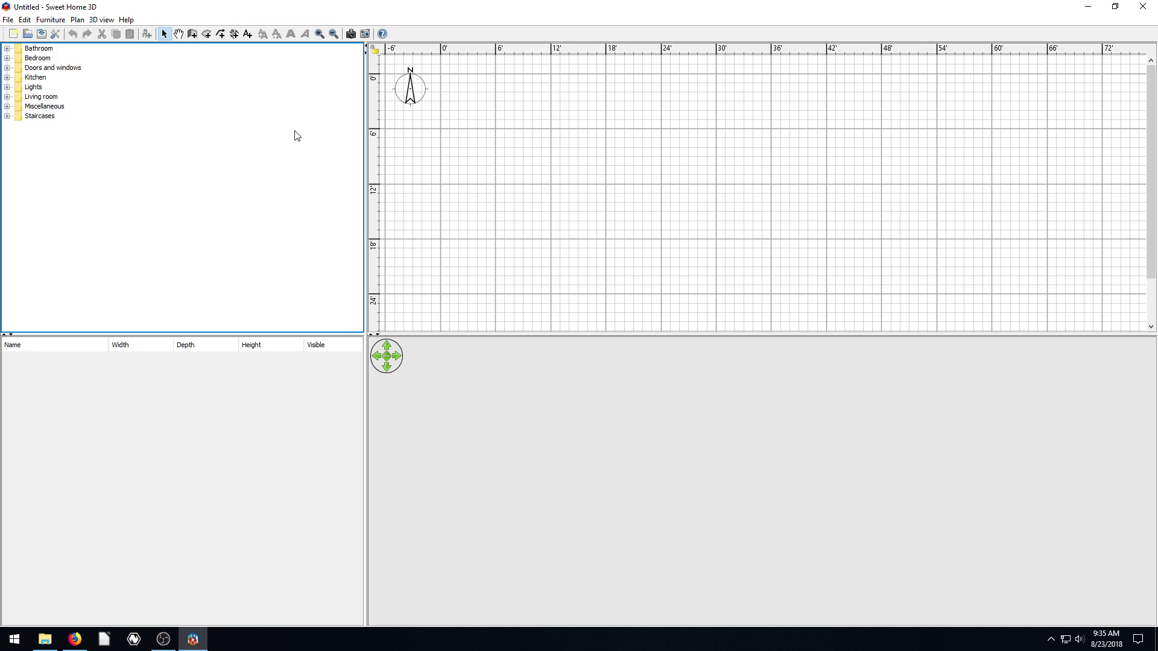
# Start Furniture > Import furniture and move the wizard window up and left
pyautogui.click(47, 22)
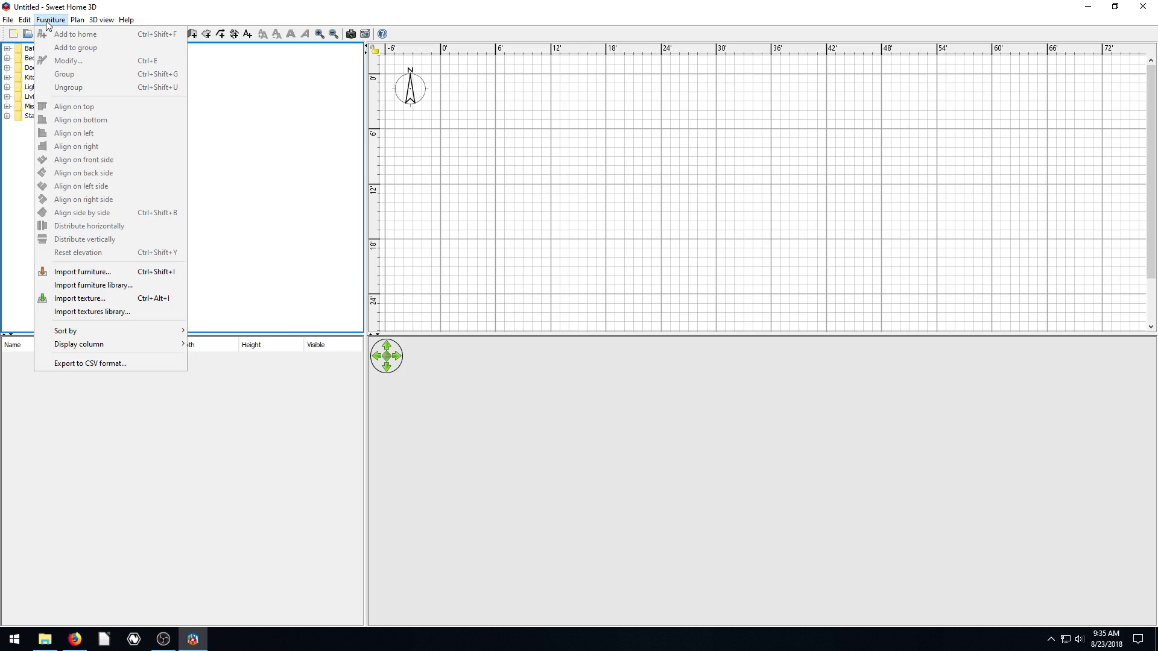
pyautogui.click(83, 273)
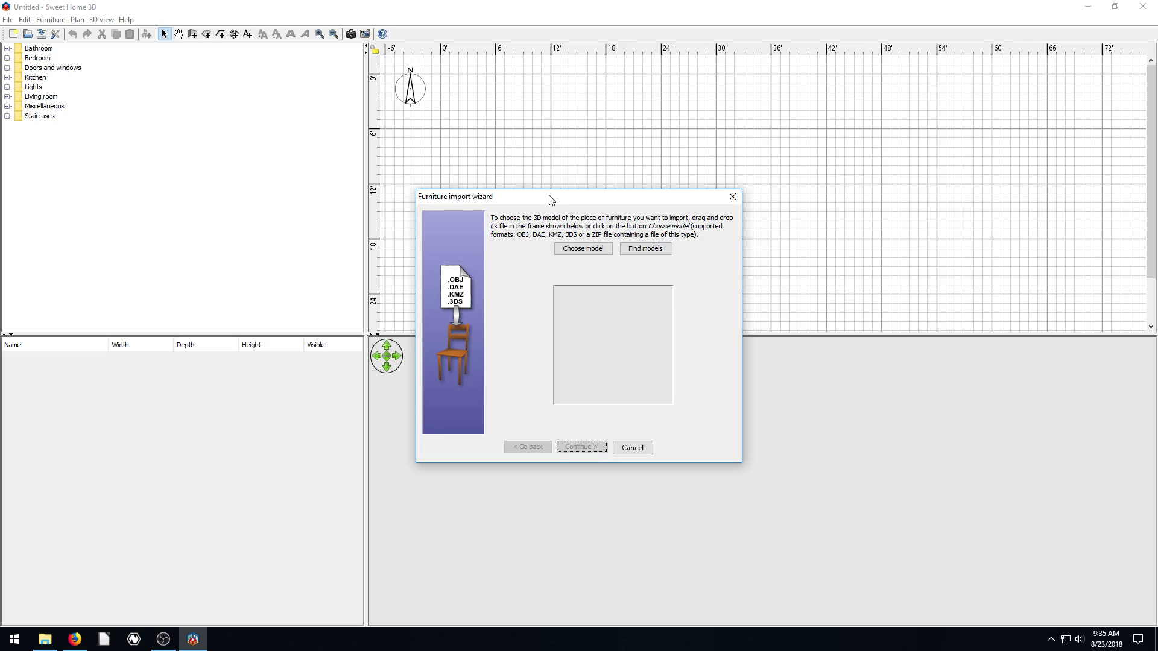
pyautogui.moveTo(551, 201); pyautogui.dragTo(533, 160)
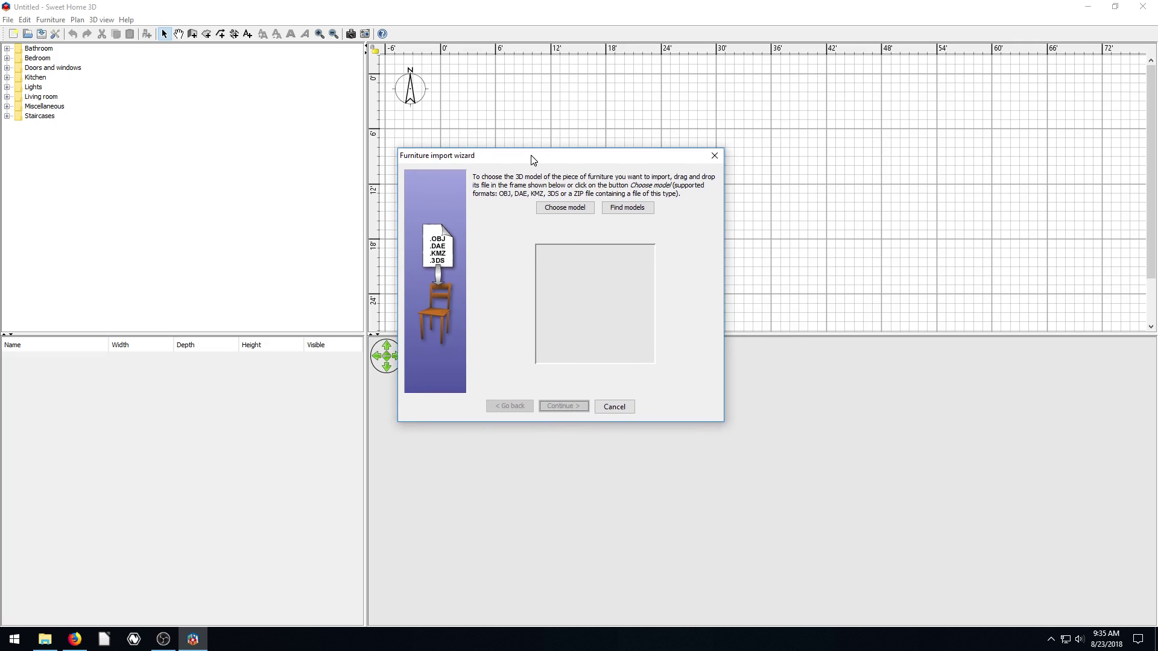
# Browse to the Downloads folder and choose toitureArdoiseBleue.zip as the model file
pyautogui.click(567, 208)
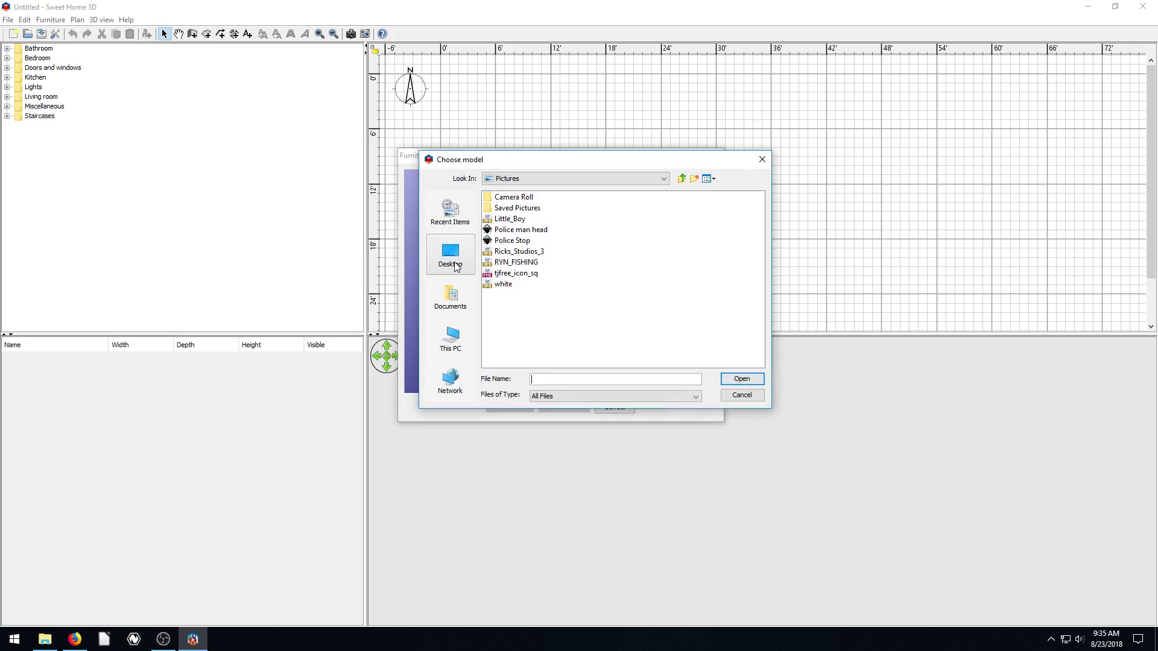
pyautogui.click(450, 339)
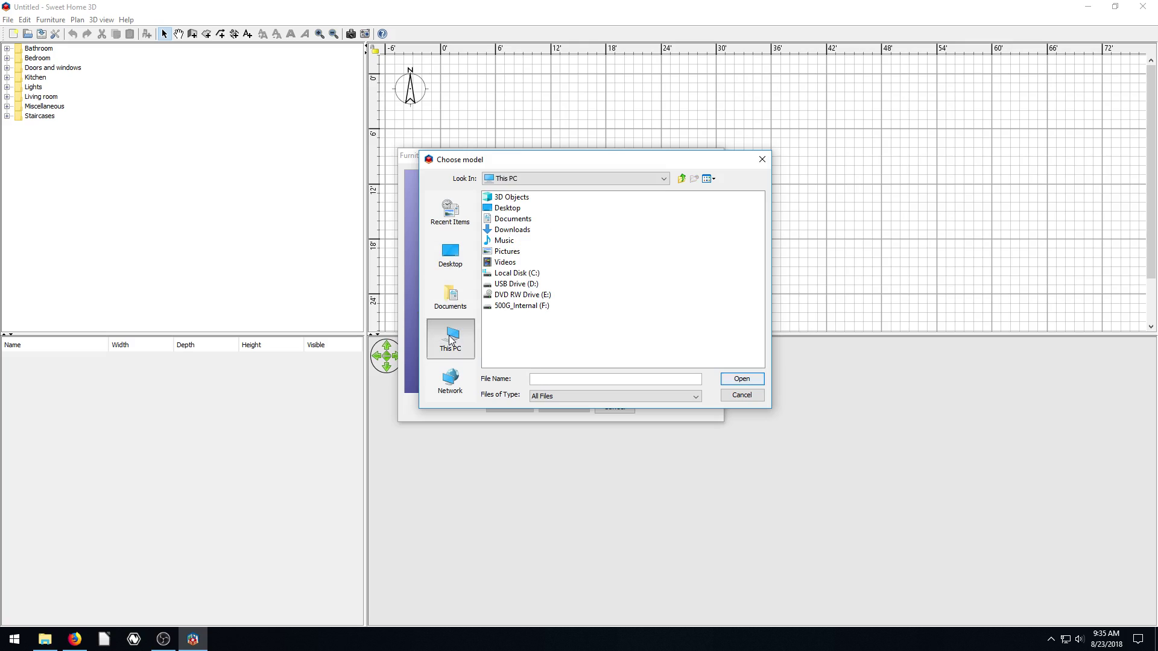
pyautogui.click(517, 230)
pyautogui.click(739, 380)
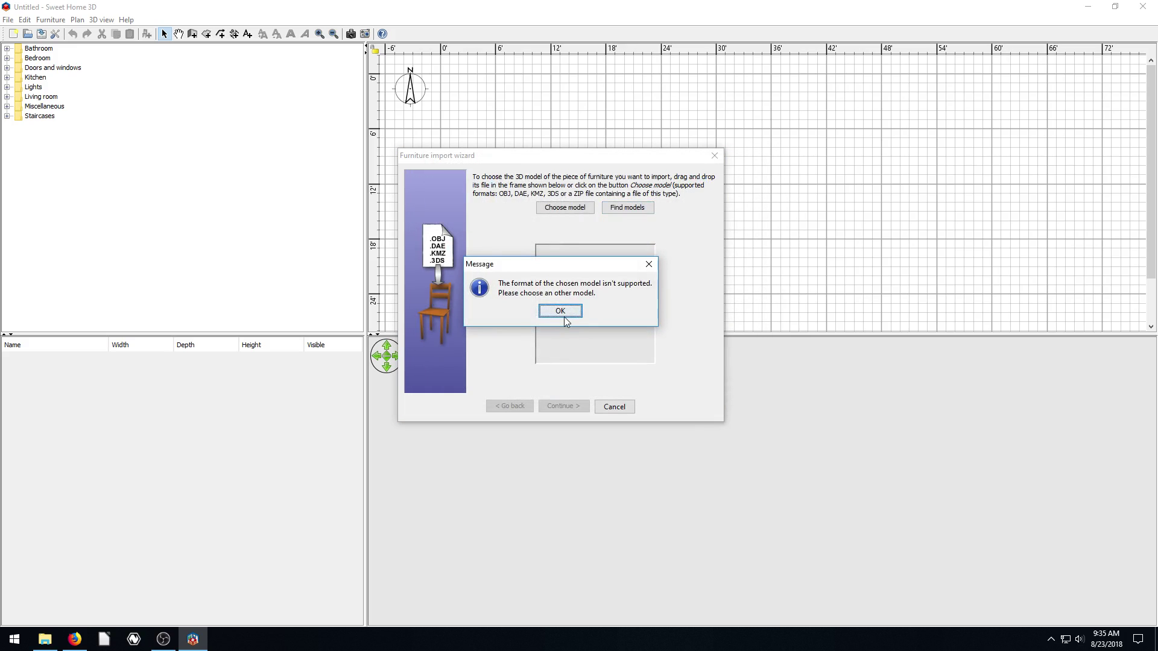
pyautogui.click(561, 311)
pyautogui.click(565, 208)
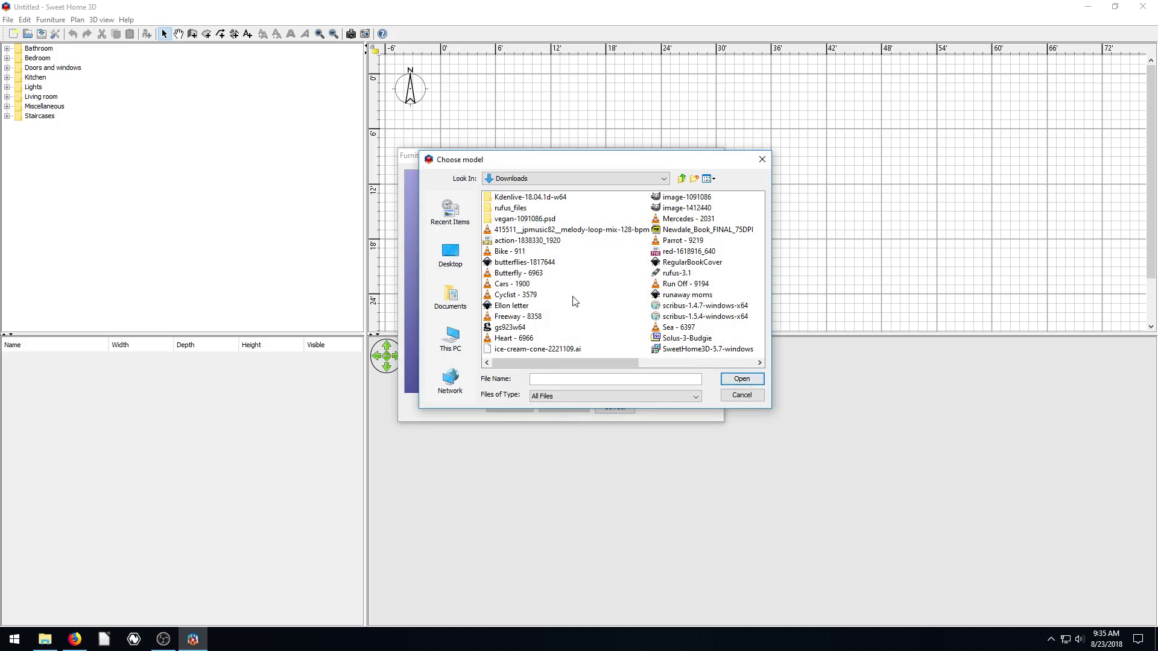
pyautogui.moveTo(581, 360); pyautogui.dragTo(684, 360)
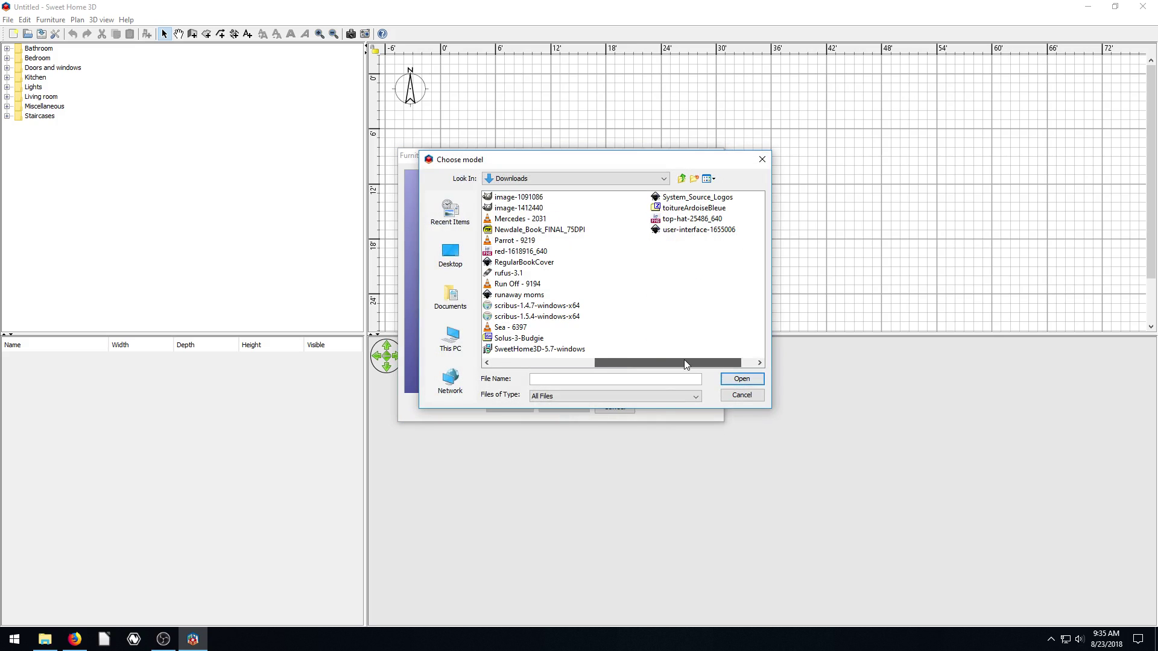
pyautogui.click(675, 208)
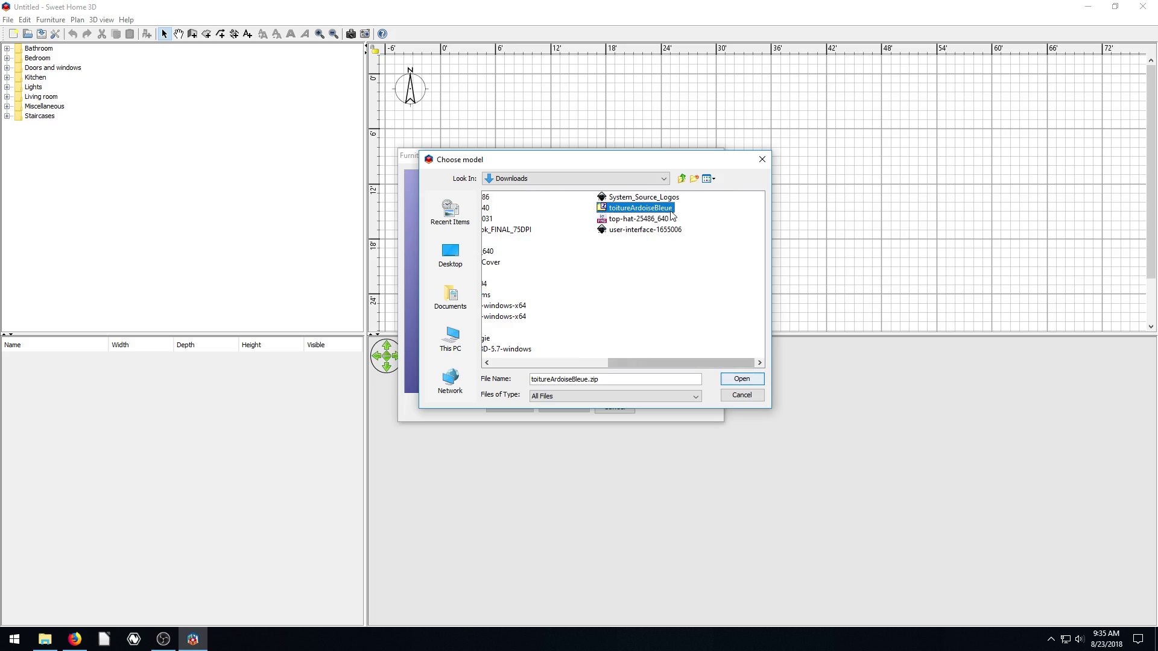
# Load the roof model, rotate its preview and perspective view, then reach the name and size page
pyautogui.click(742, 378)
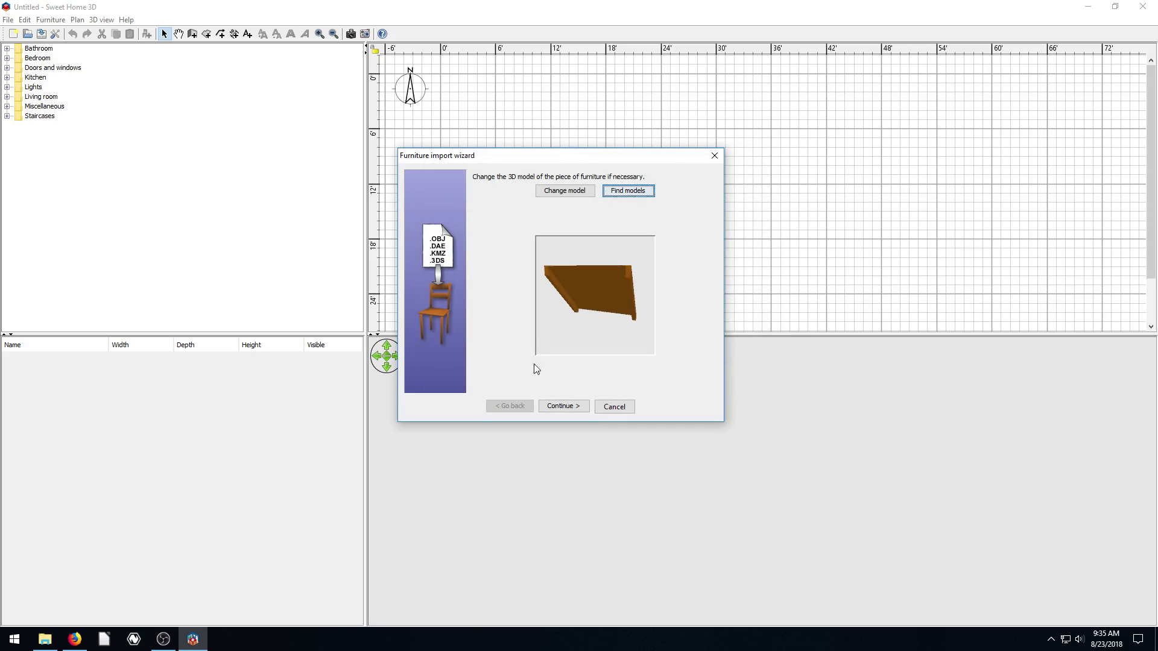
pyautogui.moveTo(606, 302); pyautogui.dragTo(563, 290)
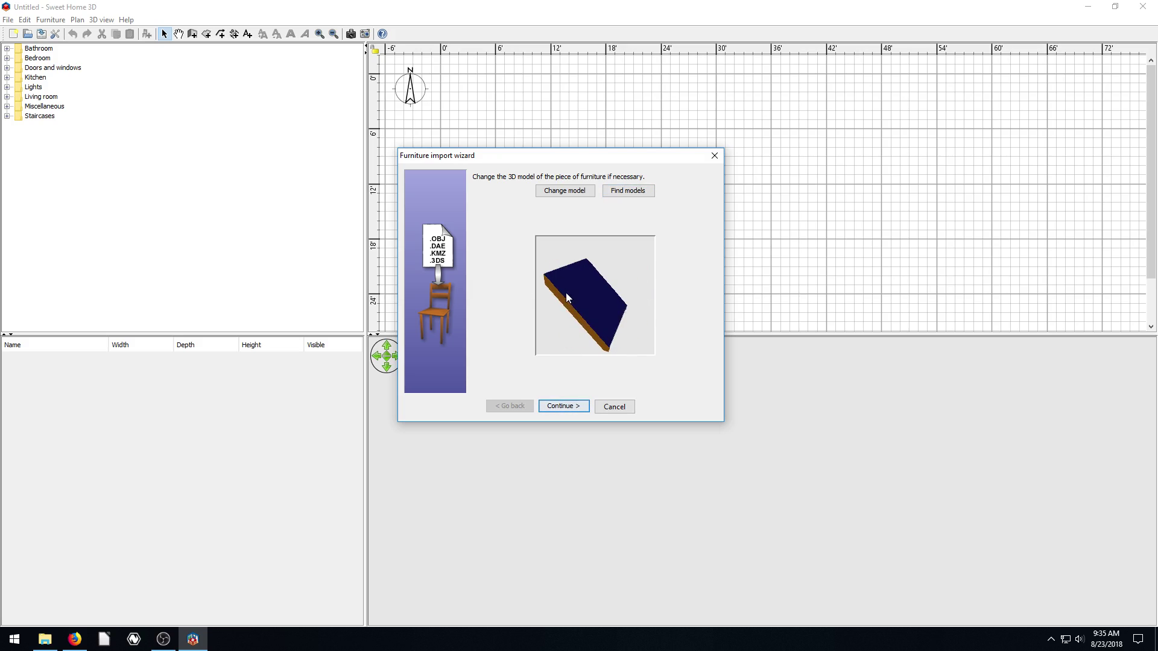
pyautogui.click(573, 406)
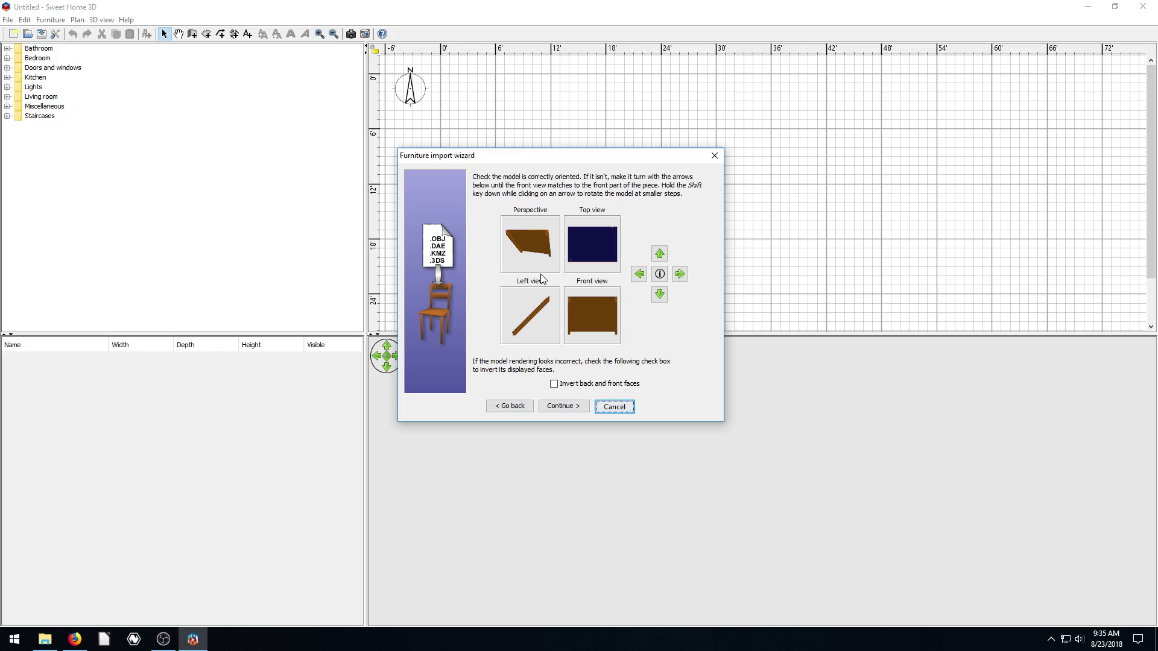
pyautogui.moveTo(536, 226); pyautogui.dragTo(505, 242)
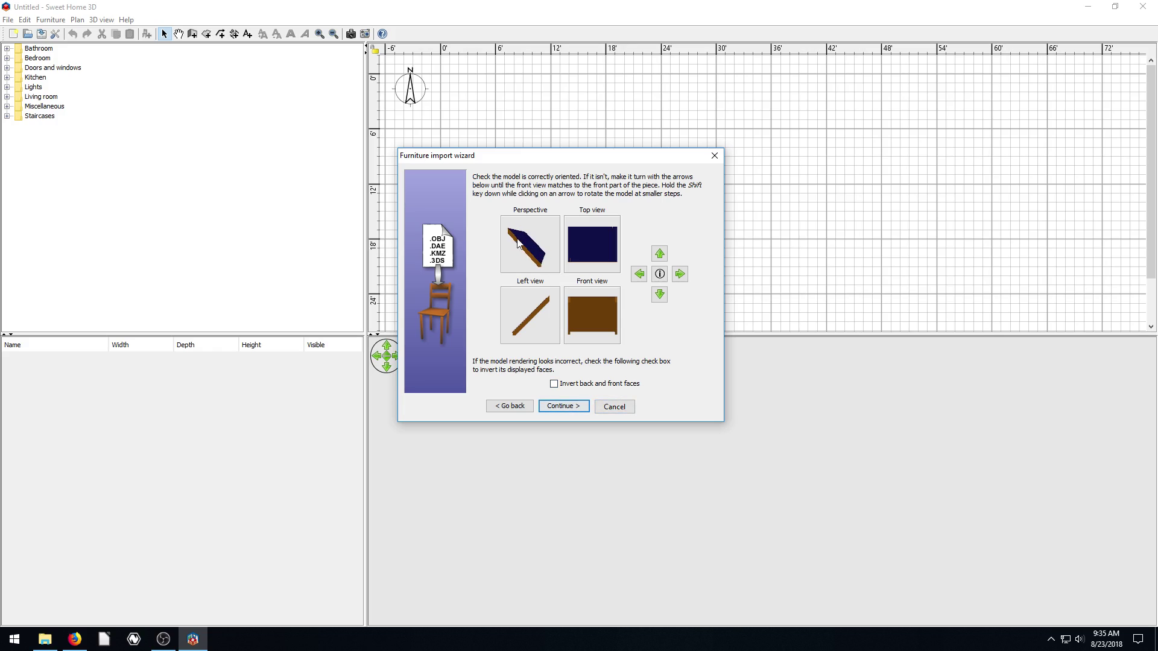
pyautogui.moveTo(549, 235); pyautogui.dragTo(505, 251)
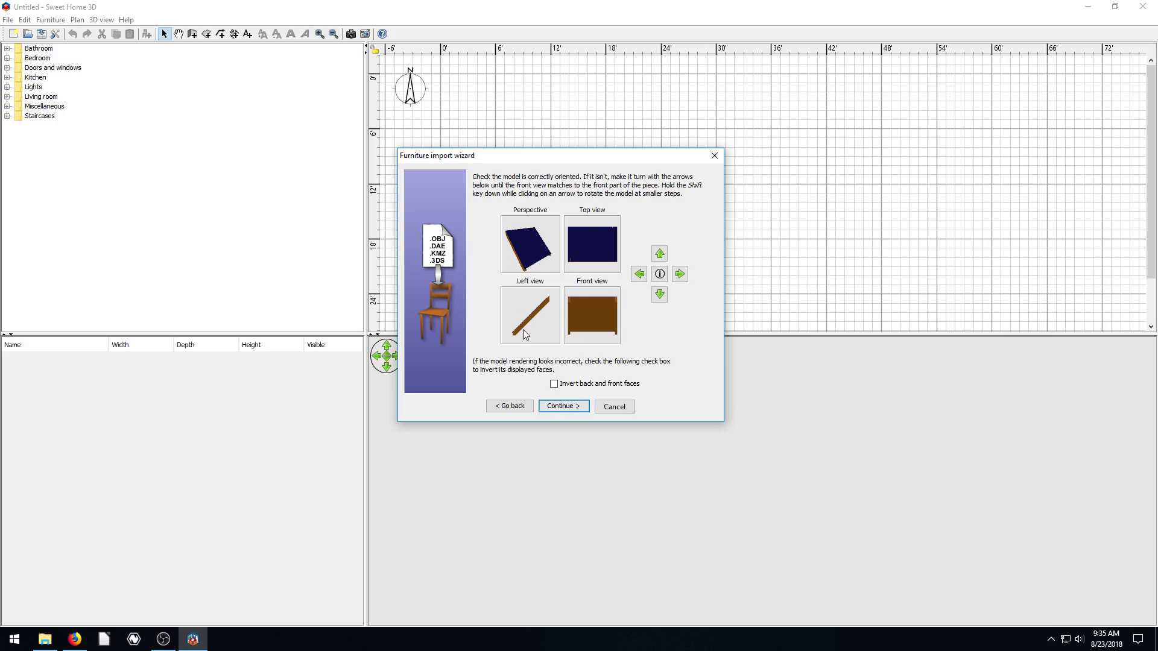
pyautogui.click(558, 402)
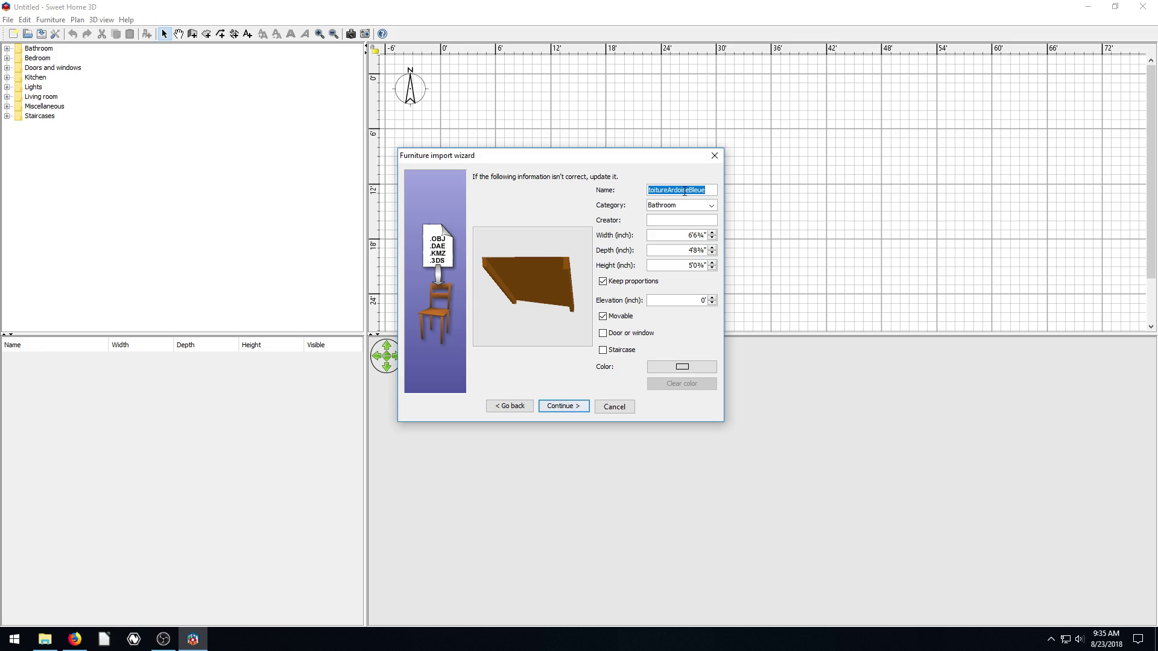
# Change the roof model's category from Bathroom to Miscellaneous
pyautogui.click(667, 206)
pyautogui.click(713, 206)
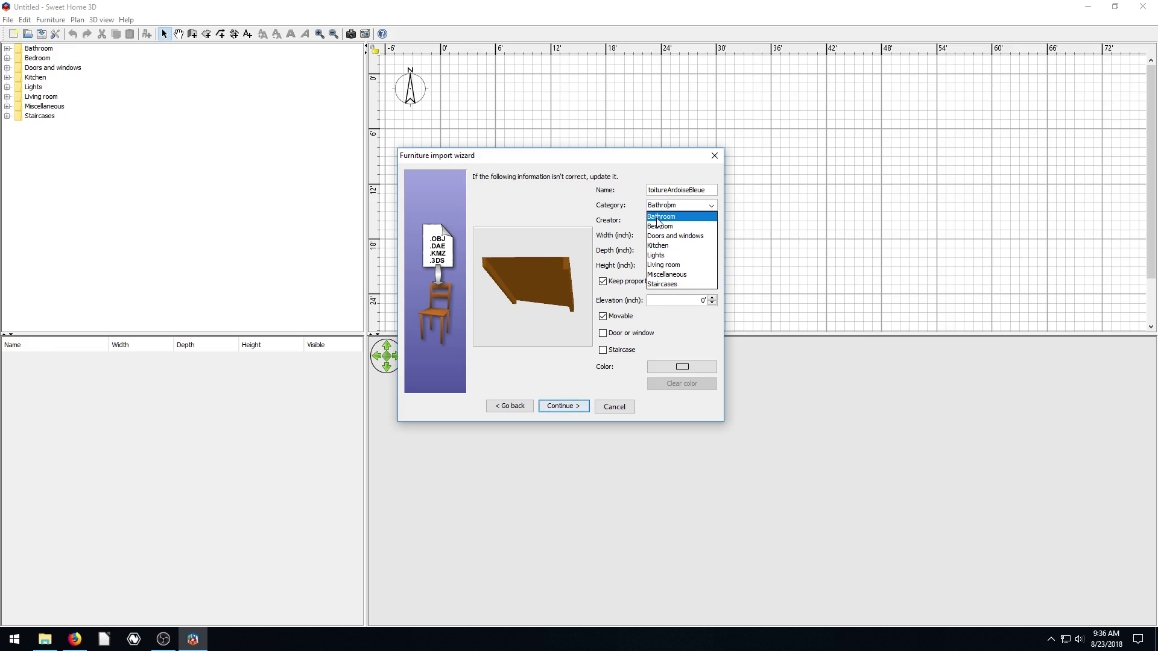
pyautogui.click(604, 211)
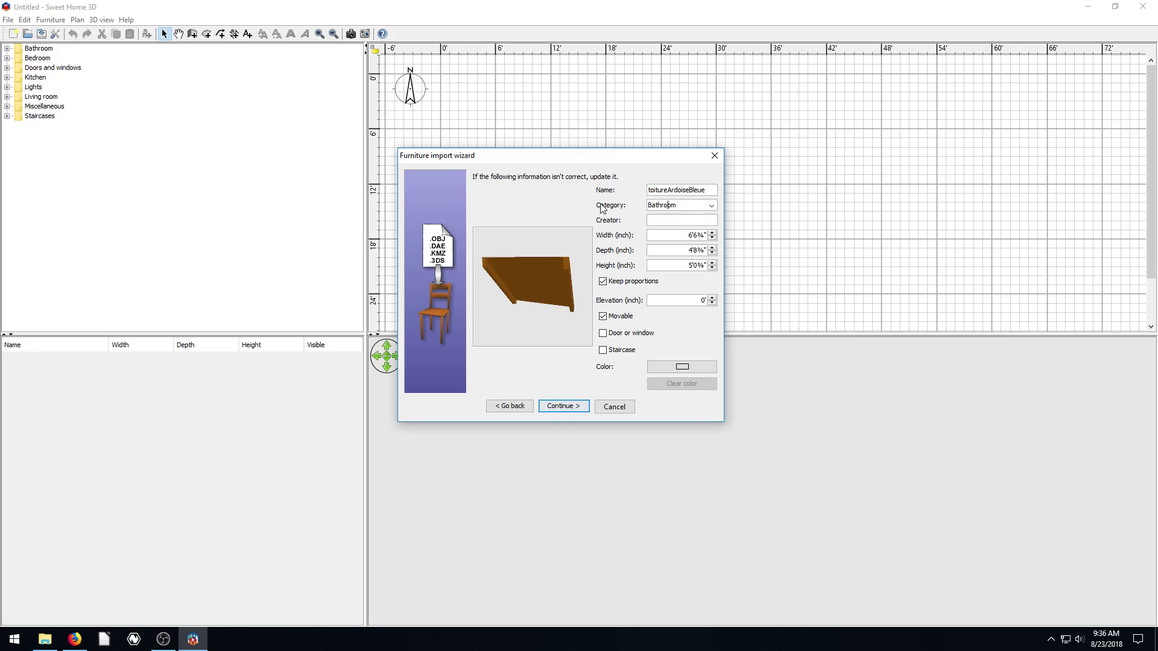
pyautogui.click(711, 206)
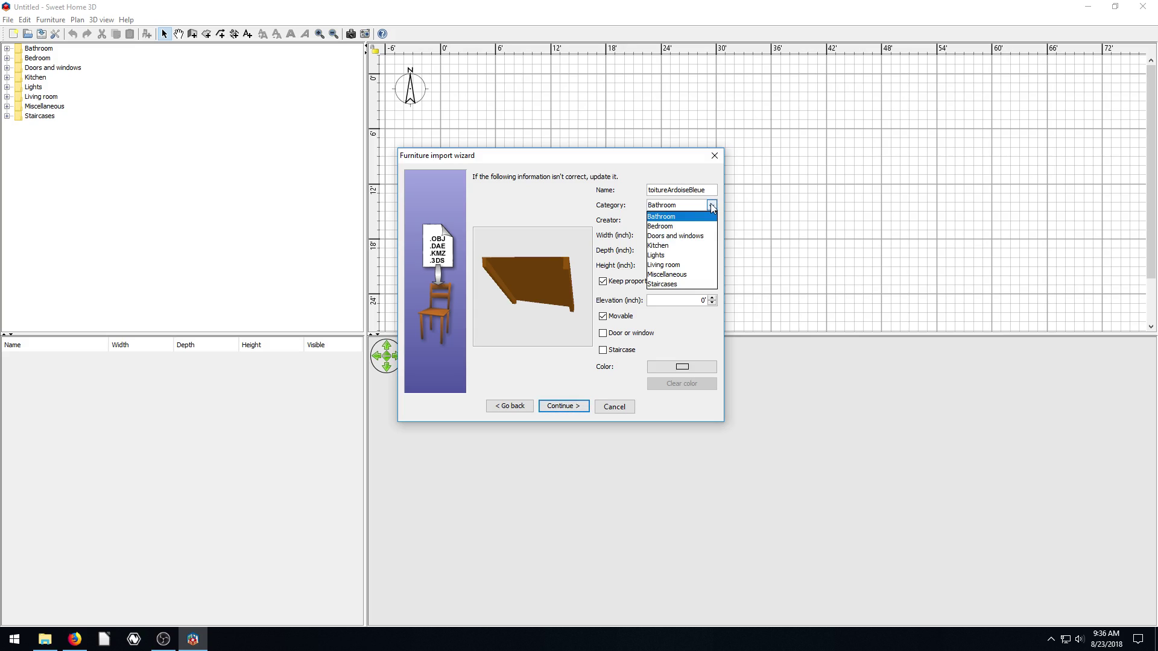
pyautogui.click(661, 275)
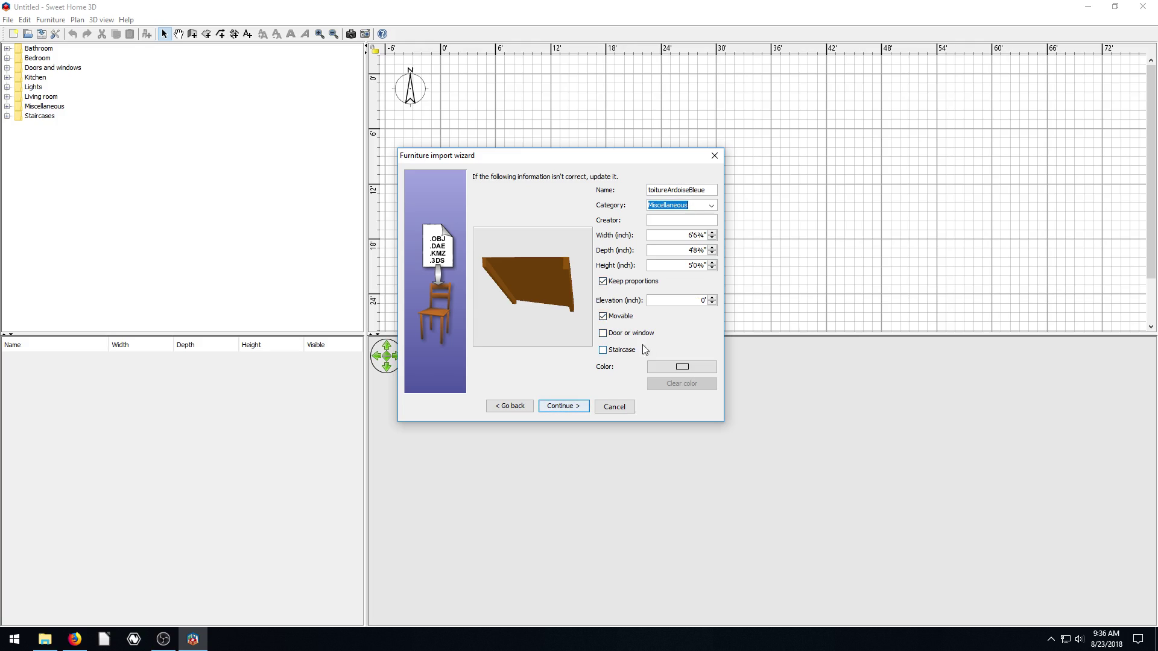
# Set the elevation to 8' and finish the import
pyautogui.click(688, 300)
pyautogui.press('BackSpace')
pyautogui.write('8')
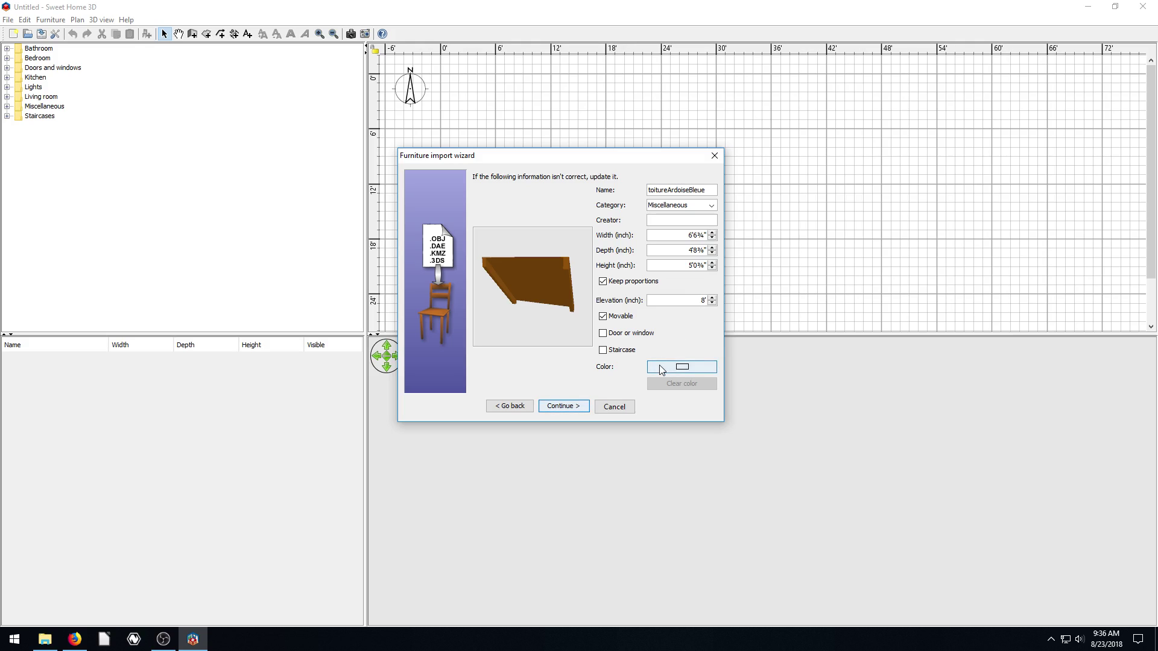
pyautogui.click(564, 407)
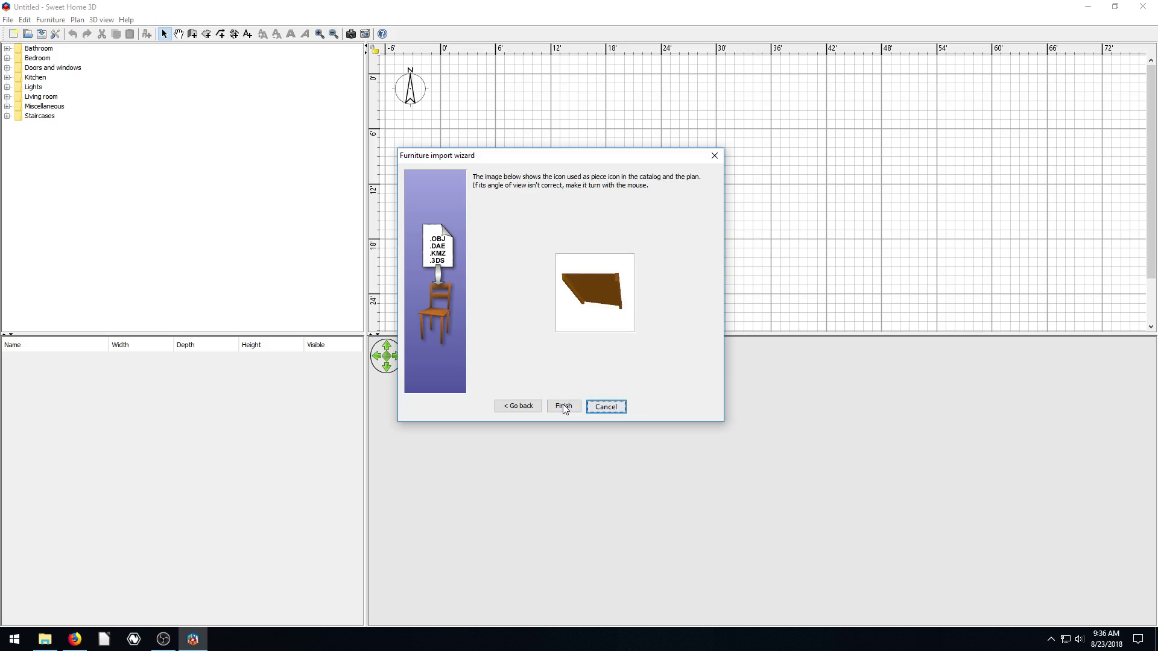
pyautogui.click(563, 407)
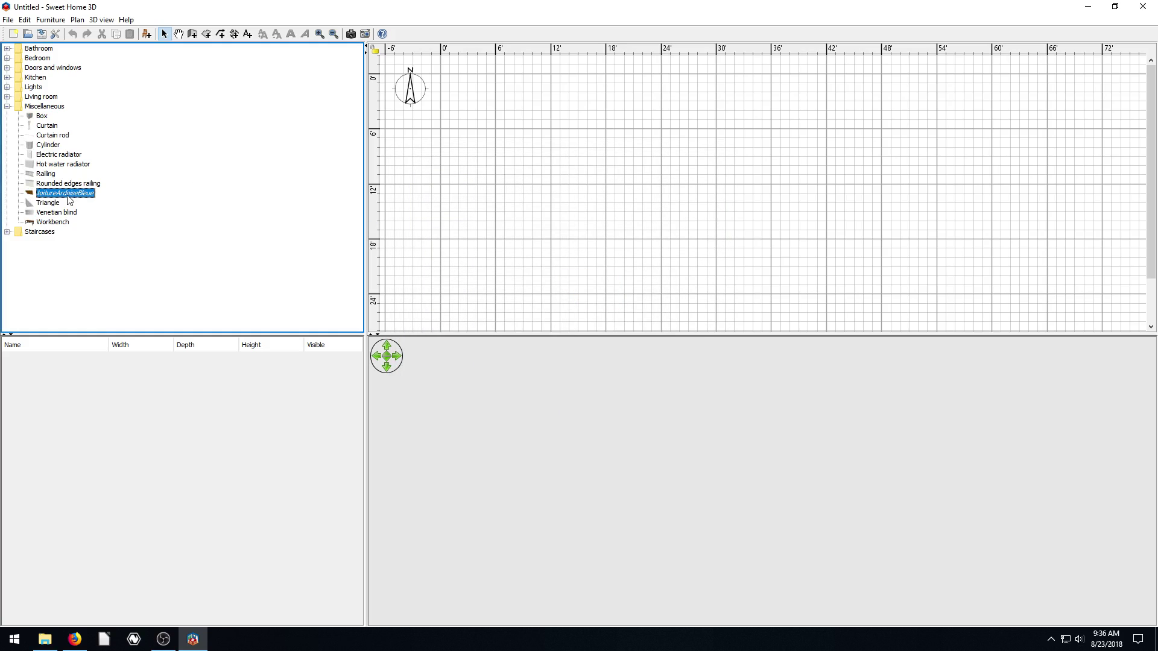
# With the wall tool, draw the room's left, bottom and right walls corner to corner
pyautogui.moveTo(72, 200)
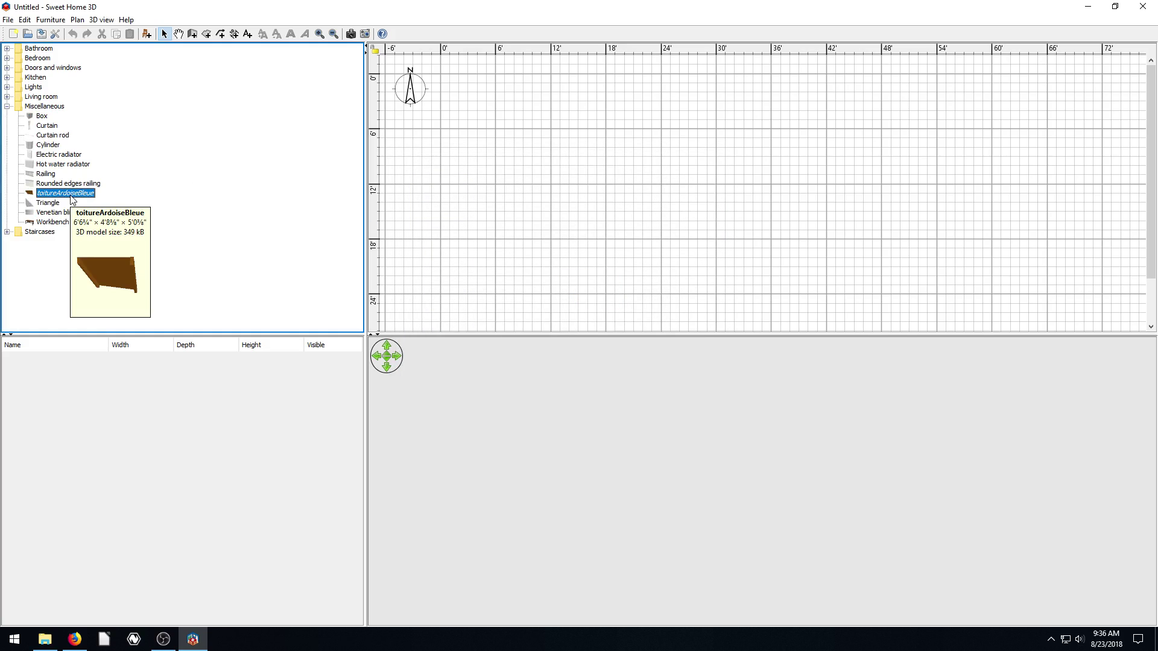
pyautogui.click(193, 35)
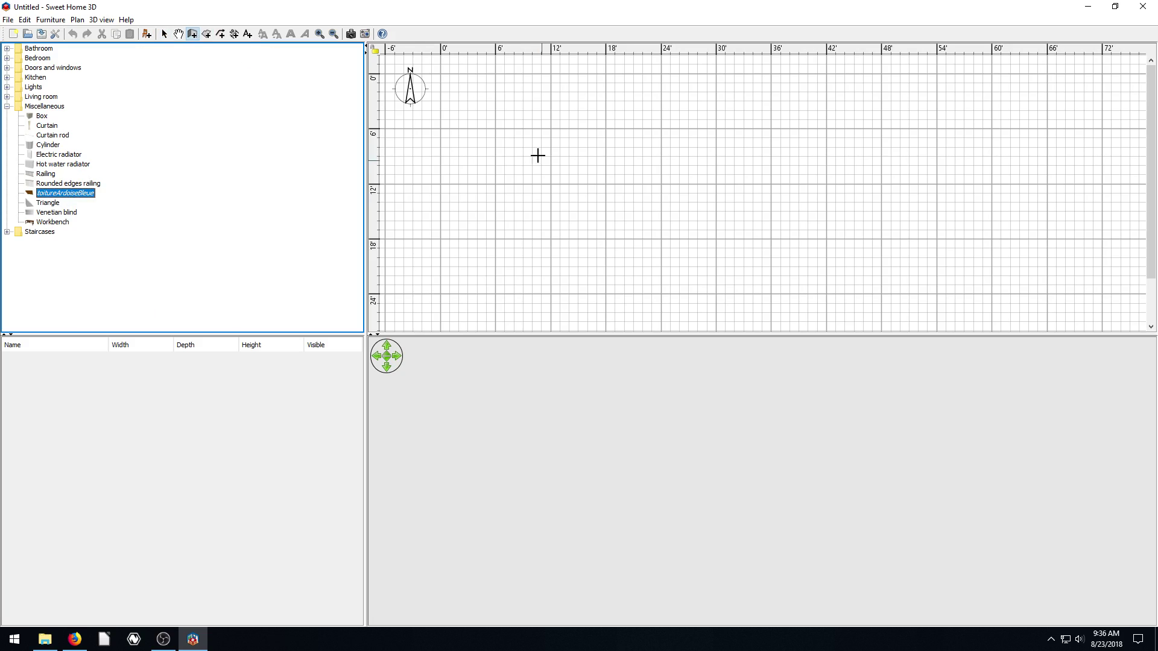
pyautogui.click(490, 133)
pyautogui.click(490, 274)
pyautogui.click(688, 275)
pyautogui.click(687, 141)
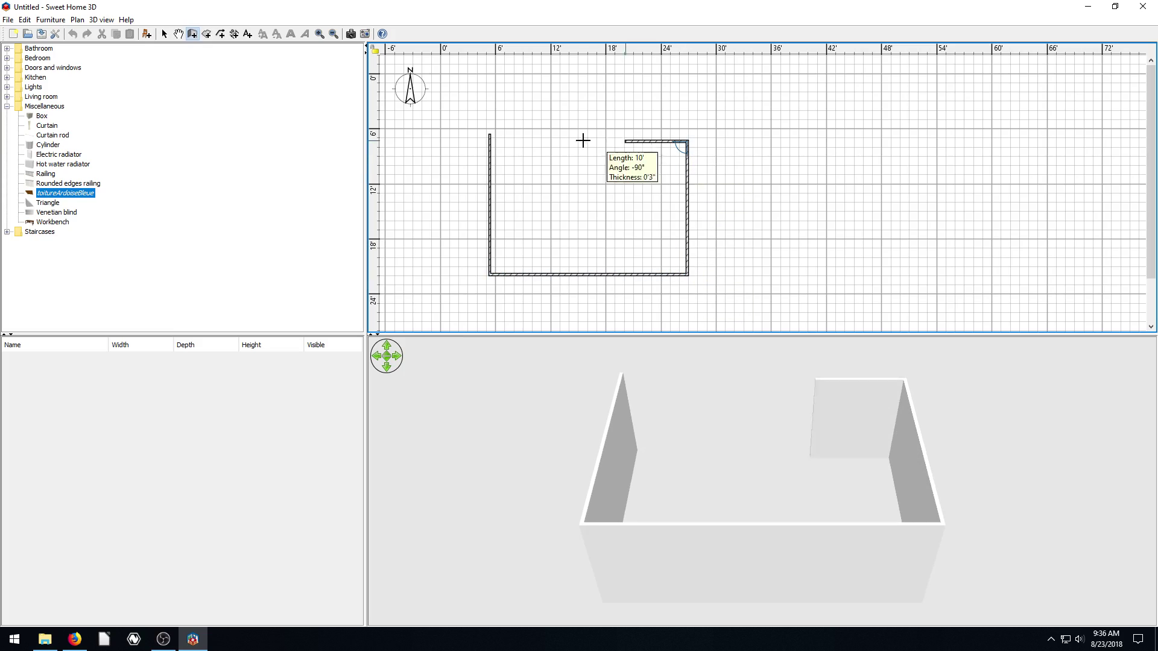
# Close the rectangle at the top-left corner, tilt the 3D view, and drop the roof piece inside
pyautogui.doubleClick(490, 134)
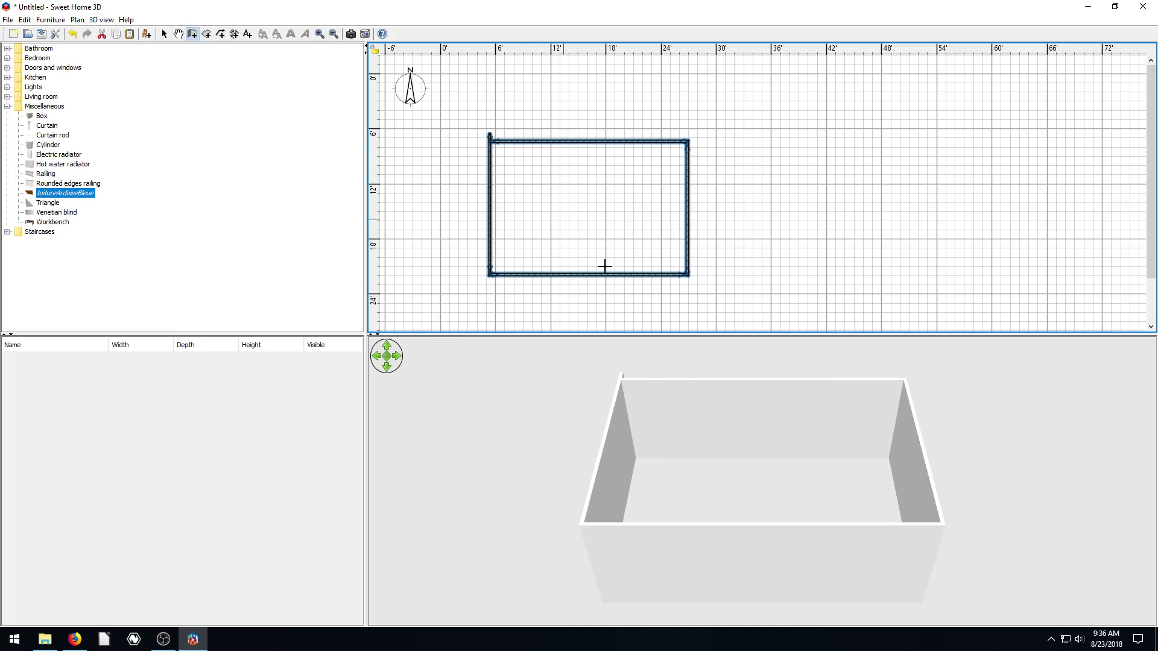
pyautogui.moveTo(676, 458); pyautogui.dragTo(688, 437)
pyautogui.moveTo(51, 193); pyautogui.dragTo(566, 184)
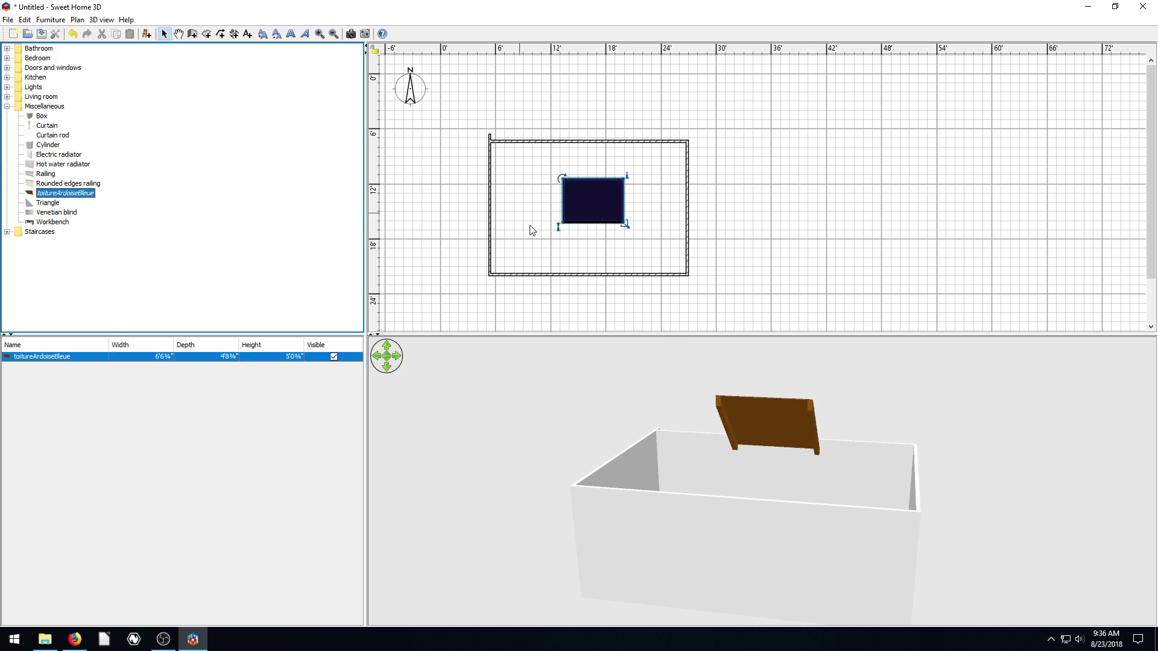
# Lower the 3D camera and move the roof piece toward the room's lower-left corner
pyautogui.moveTo(820, 534); pyautogui.dragTo(555, 447)
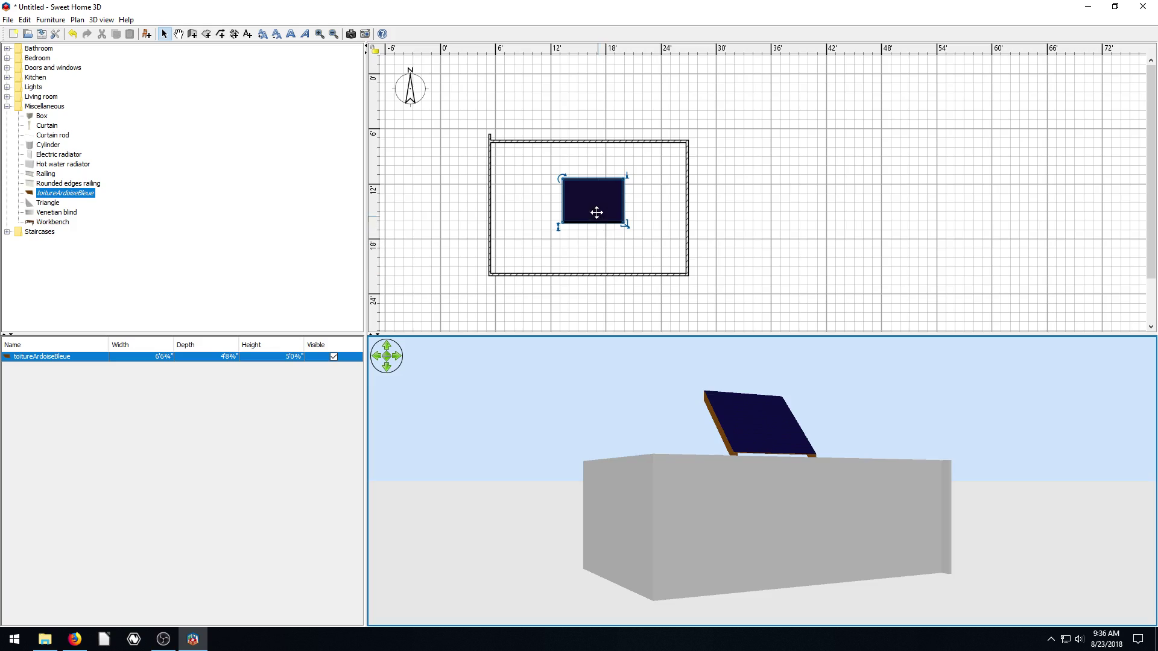
pyautogui.moveTo(596, 212); pyautogui.dragTo(523, 258)
pyautogui.moveTo(758, 499); pyautogui.dragTo(520, 492)
pyautogui.moveTo(520, 253); pyautogui.dragTo(519, 180)
# Reposition the toitureArdoiseBleue roof piece over the top-left corner, straddling the top wall
pyautogui.moveTo(639, 494)
pyautogui.mouseDown()
pyautogui.moveTo(831, 538)
pyautogui.moveTo(640, 512)
pyautogui.mouseUp()
pyautogui.click(521, 163)
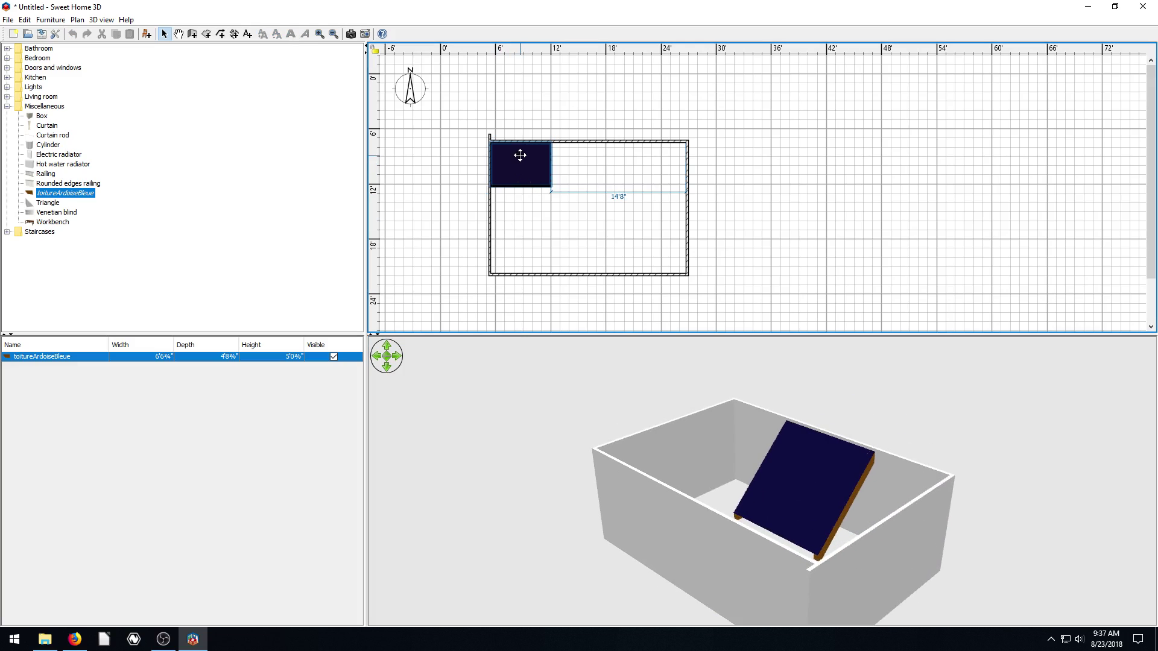
pyautogui.moveTo(520, 155)
pyautogui.mouseDown()
pyautogui.moveTo(535, 126)
pyautogui.moveTo(522, 150)
pyautogui.moveTo(527, 127)
pyautogui.moveTo(509, 147)
pyautogui.moveTo(540, 121)
pyautogui.moveTo(527, 143)
pyautogui.moveTo(566, 157)
pyautogui.moveTo(516, 144)
pyautogui.moveTo(530, 157)
pyautogui.moveTo(520, 156)
pyautogui.moveTo(571, 173)
pyautogui.moveTo(535, 158)
pyautogui.moveTo(526, 169)
pyautogui.mouseUp()
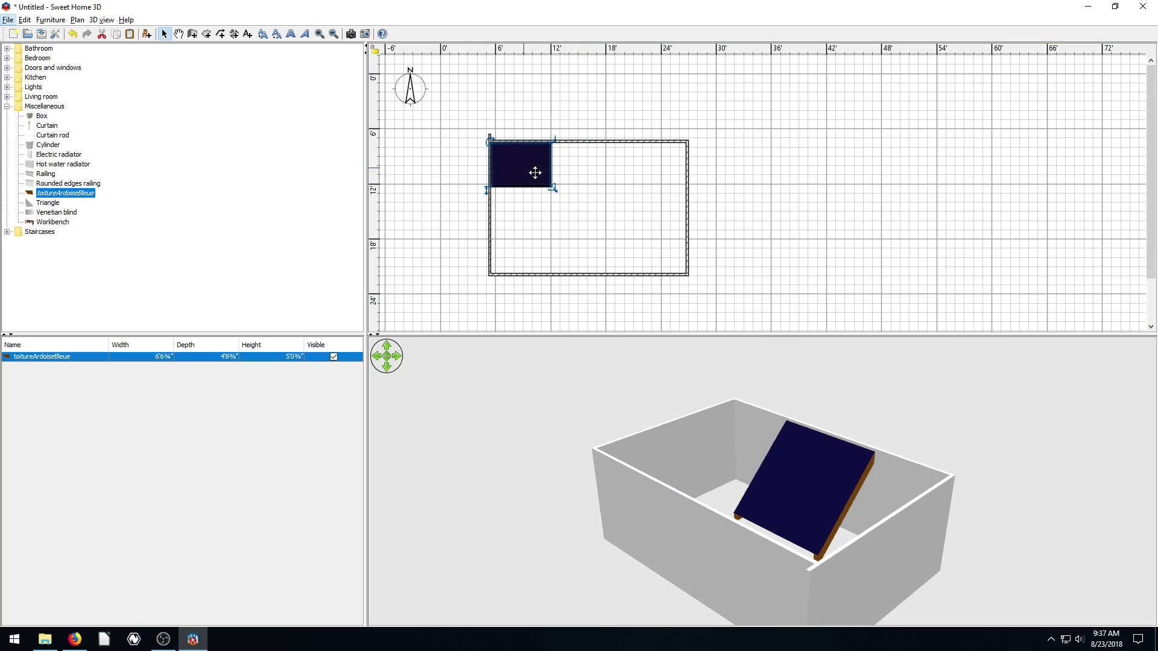
pyautogui.click(615, 189)
pyautogui.click(518, 171)
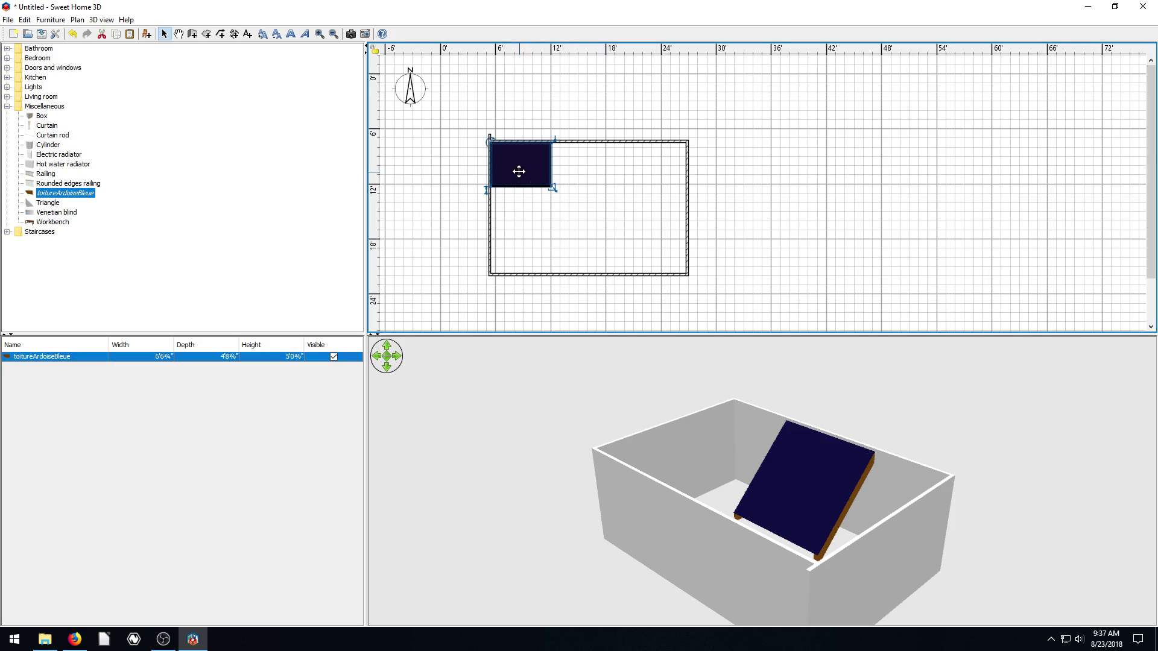
pyautogui.moveTo(518, 171)
pyautogui.mouseDown()
pyautogui.moveTo(592, 188)
pyautogui.moveTo(579, 140)
pyautogui.moveTo(517, 114)
pyautogui.moveTo(485, 142)
pyautogui.moveTo(499, 166)
pyautogui.moveTo(515, 150)
pyautogui.mouseUp()
pyautogui.press('alt')
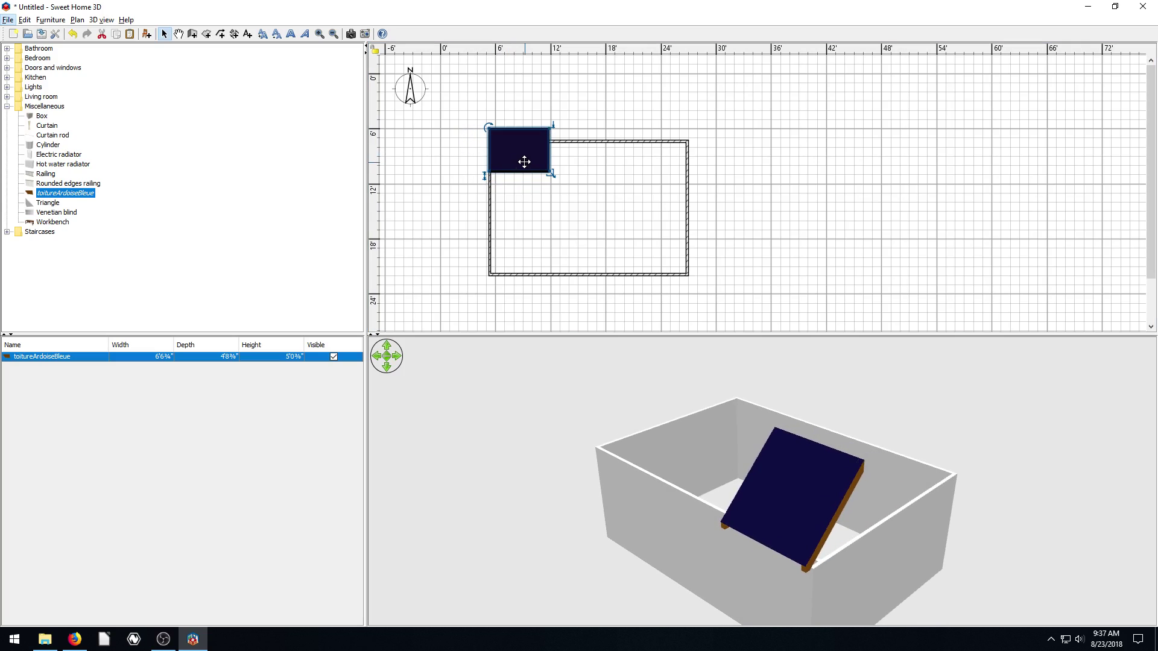
# Widen the roof piece to 25'6¾" and move it over the house's top wall
pyautogui.doubleClick(523, 147)
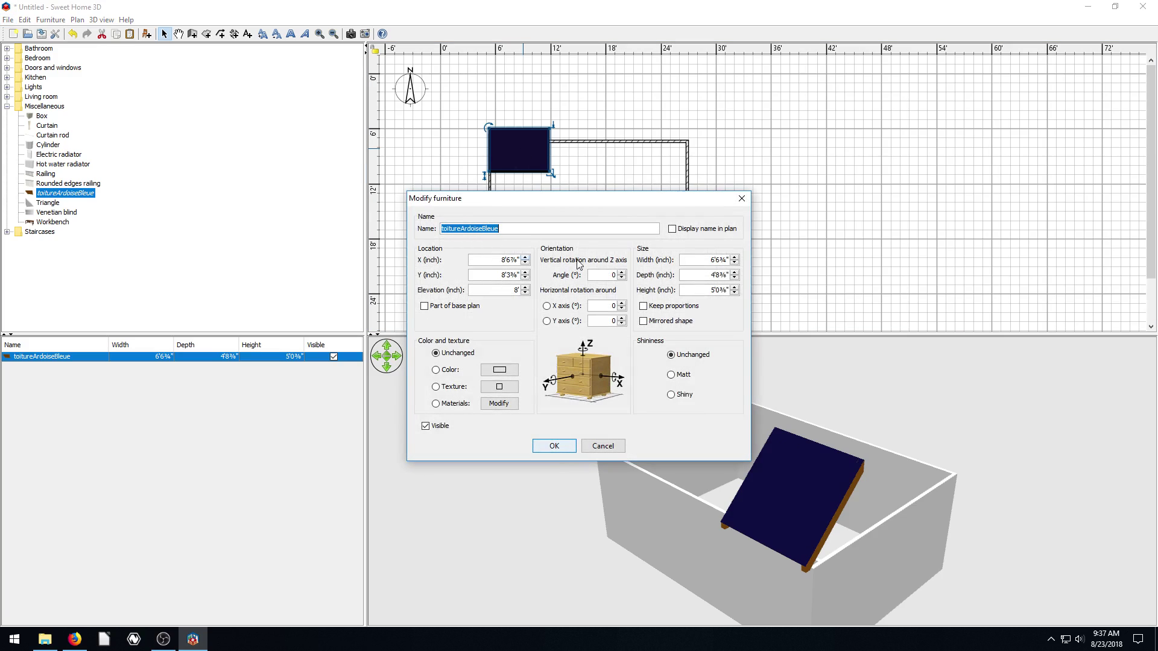
pyautogui.click(713, 261)
pyautogui.click(553, 447)
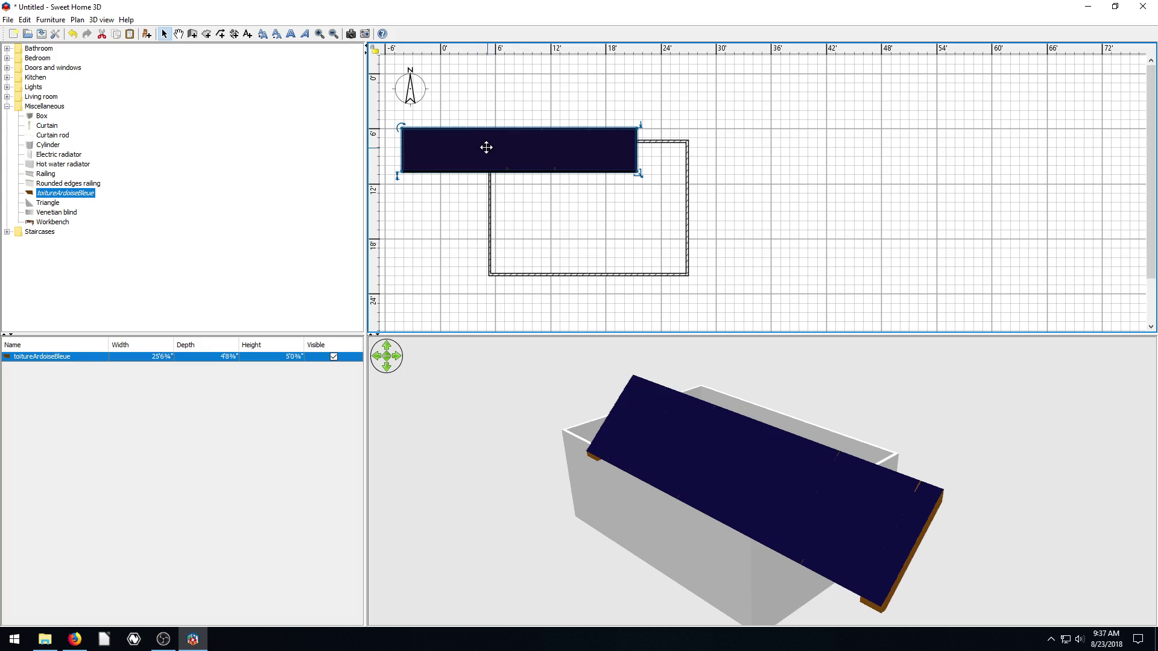
pyautogui.moveTo(486, 148); pyautogui.dragTo(694, 161)
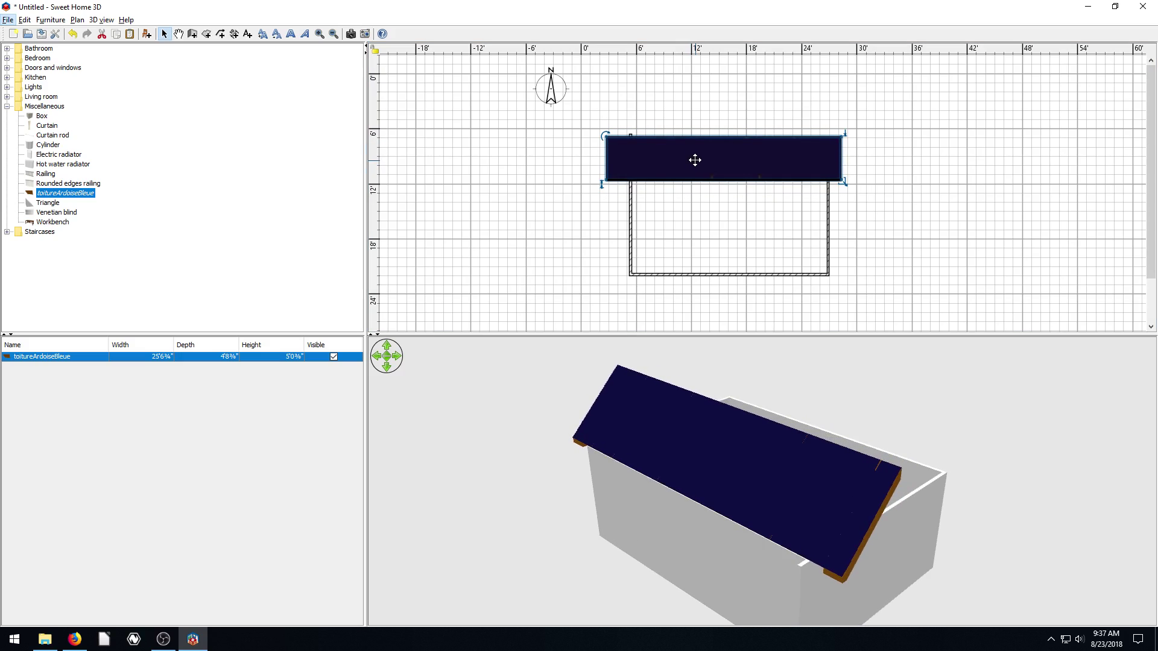
# Raise the roof height to 7'4" and stretch its depth to about 7'6"
pyautogui.doubleClick(695, 159)
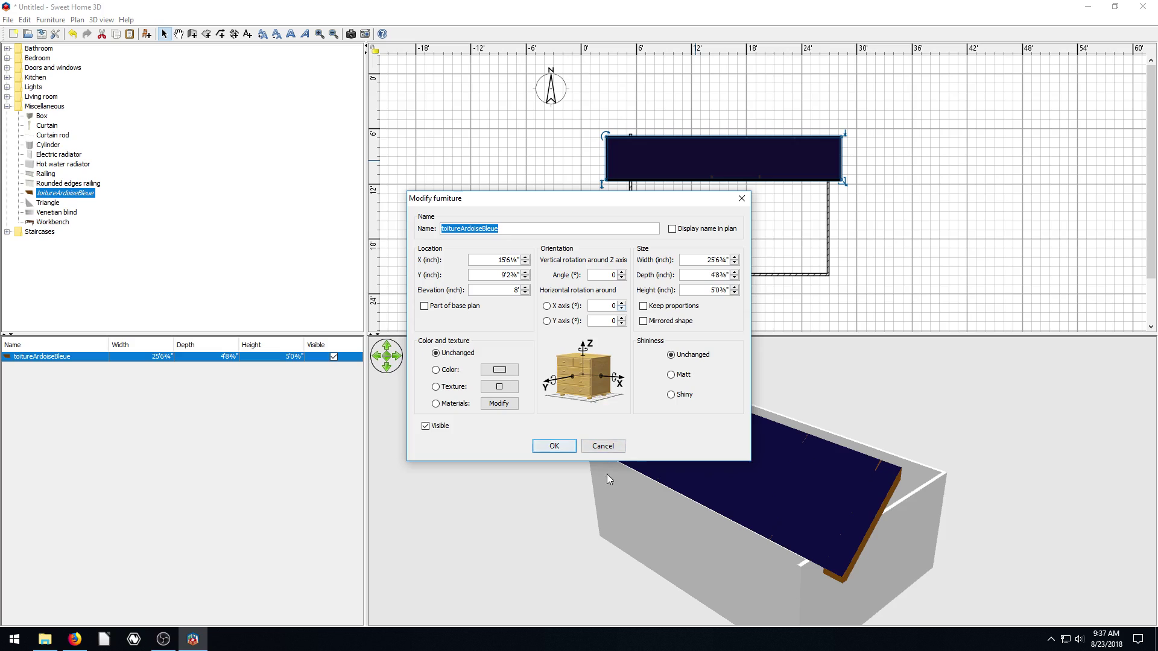
pyautogui.click(603, 446)
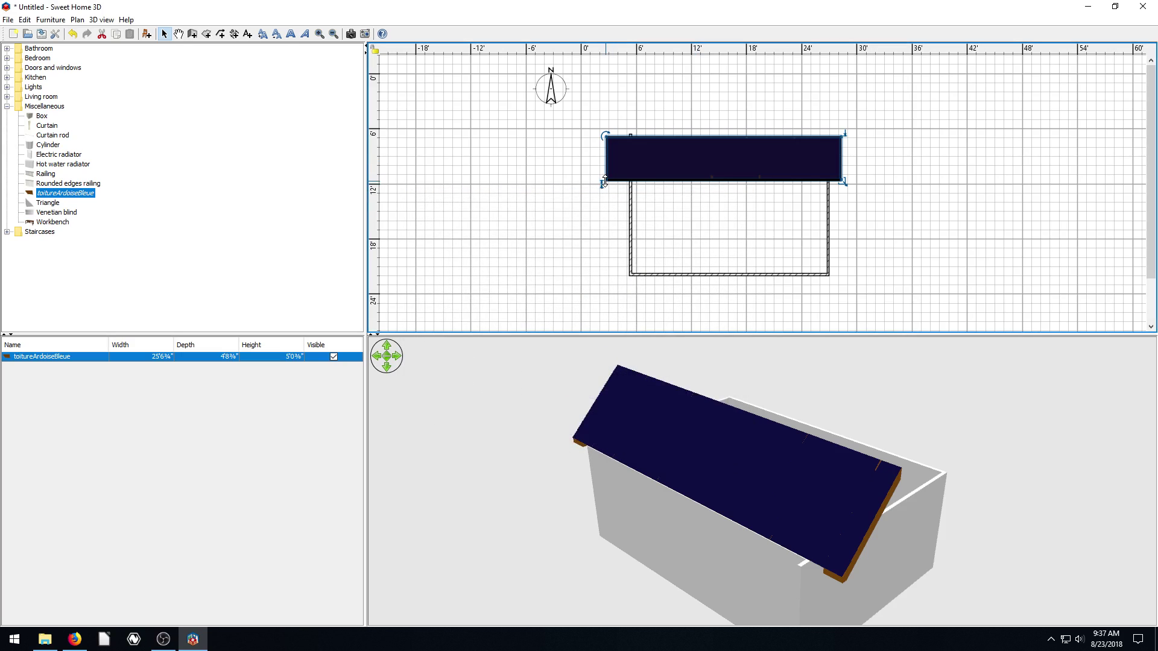
pyautogui.moveTo(604, 182)
pyautogui.mouseDown()
pyautogui.moveTo(603, 202)
pyautogui.moveTo(603, 162)
pyautogui.mouseUp()
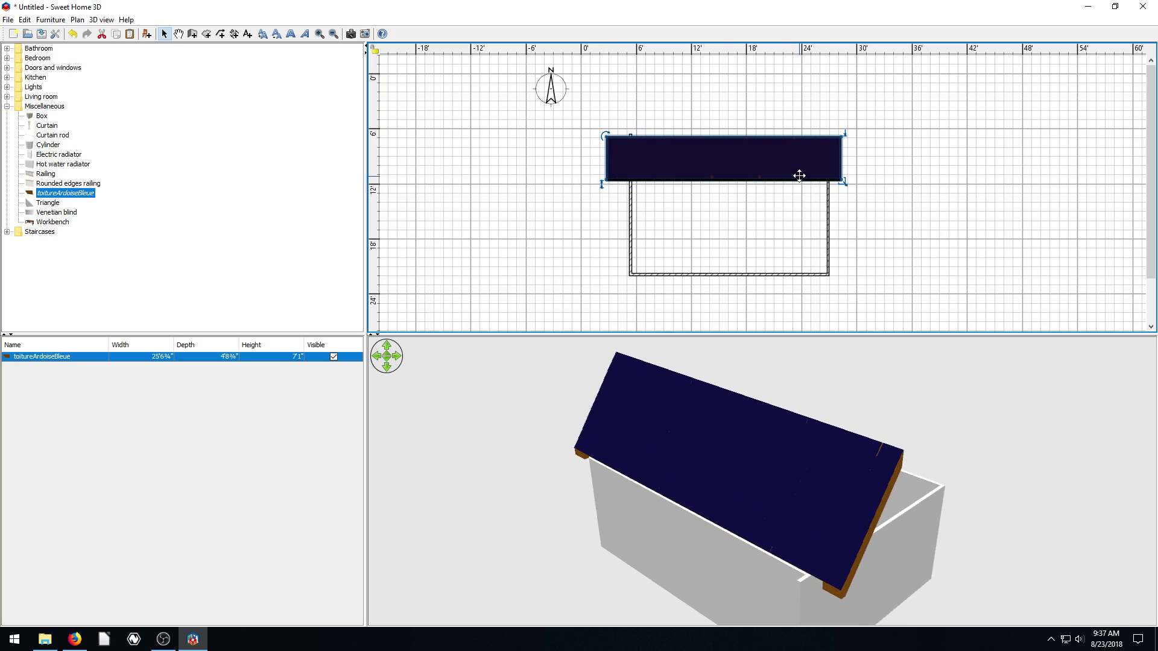
pyautogui.moveTo(842, 180); pyautogui.dragTo(843, 206)
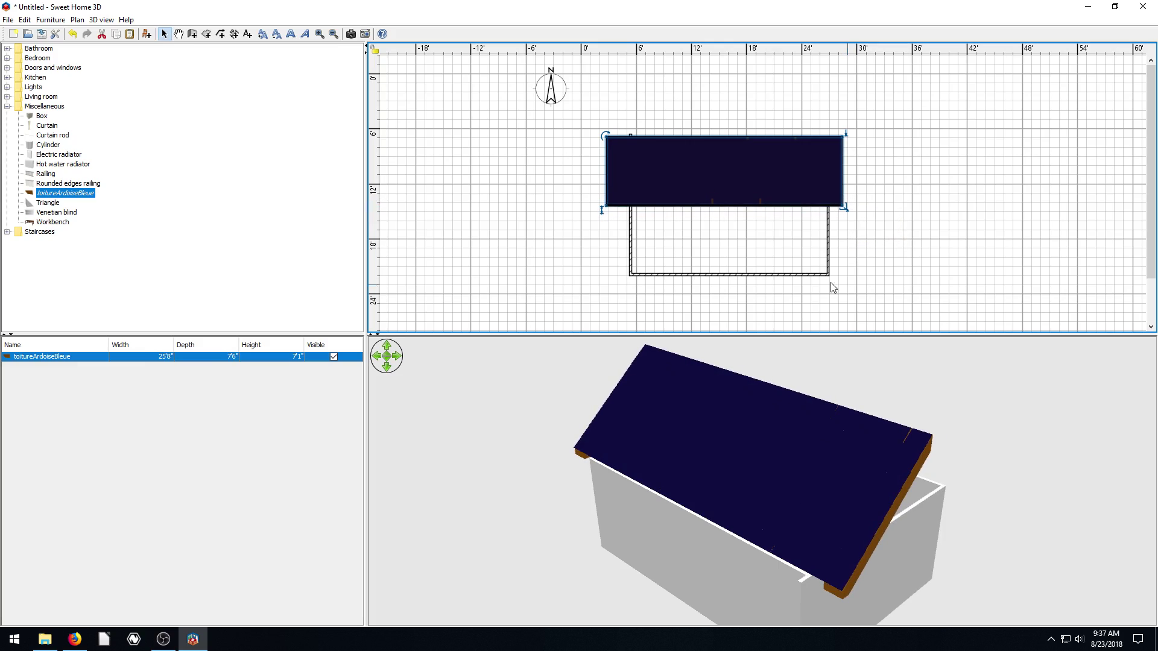
# Copy the roof panel and paste a second copy into the plan
pyautogui.rightClick(752, 168)
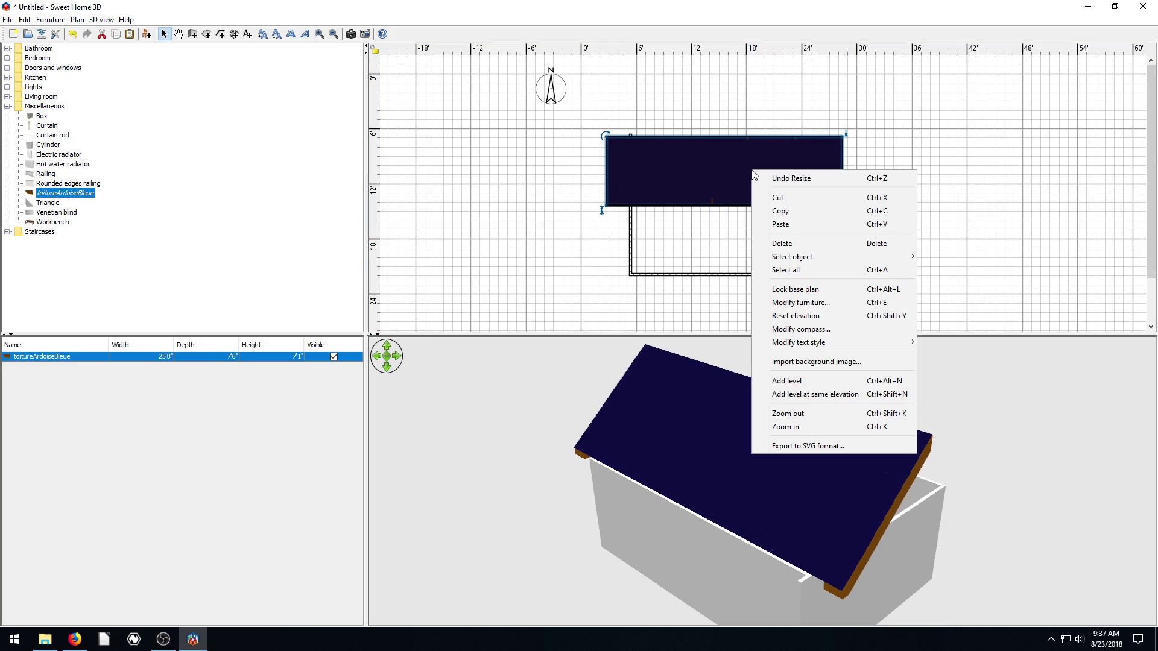
pyautogui.click(778, 221)
pyautogui.rightClick(715, 173)
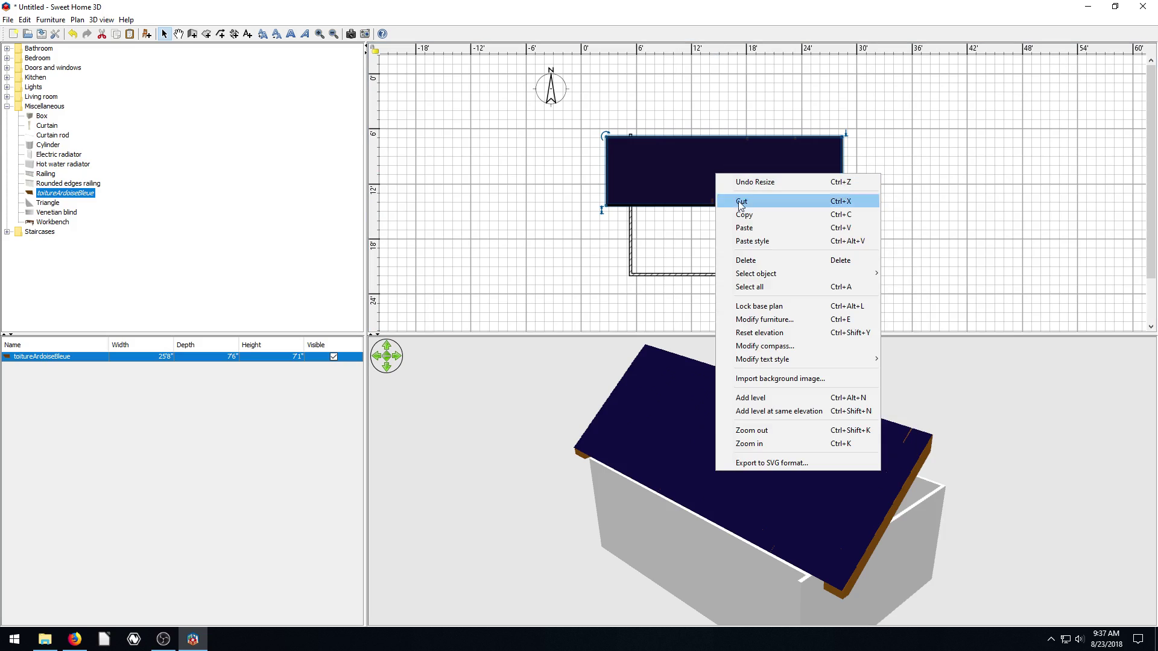
pyautogui.click(745, 229)
# Move the copy over the room's lower half and rotate it to slope the other way
pyautogui.moveTo(700, 186); pyautogui.dragTo(573, 267)
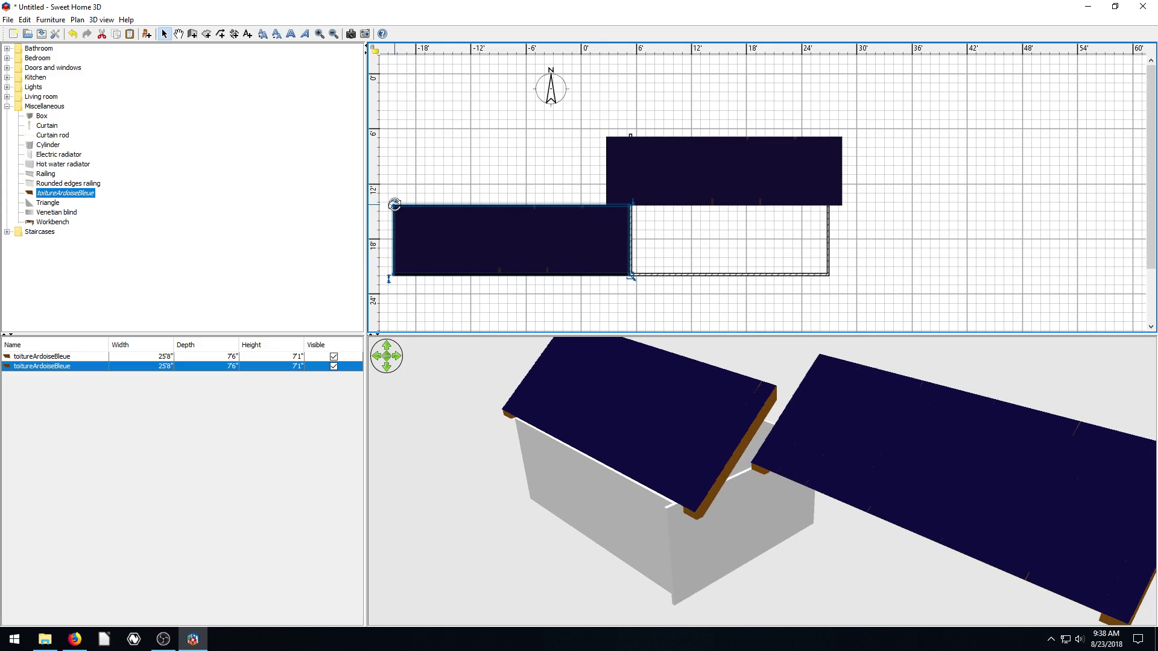
pyautogui.moveTo(395, 204); pyautogui.dragTo(801, 243)
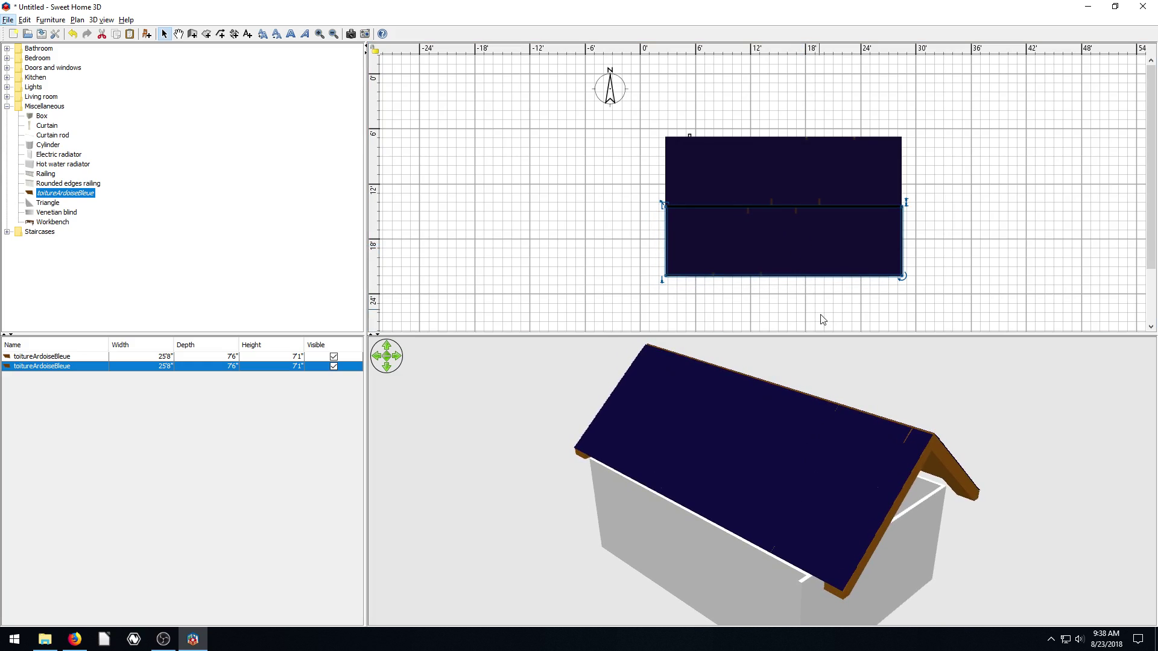
pyautogui.moveTo(924, 456); pyautogui.dragTo(752, 472)
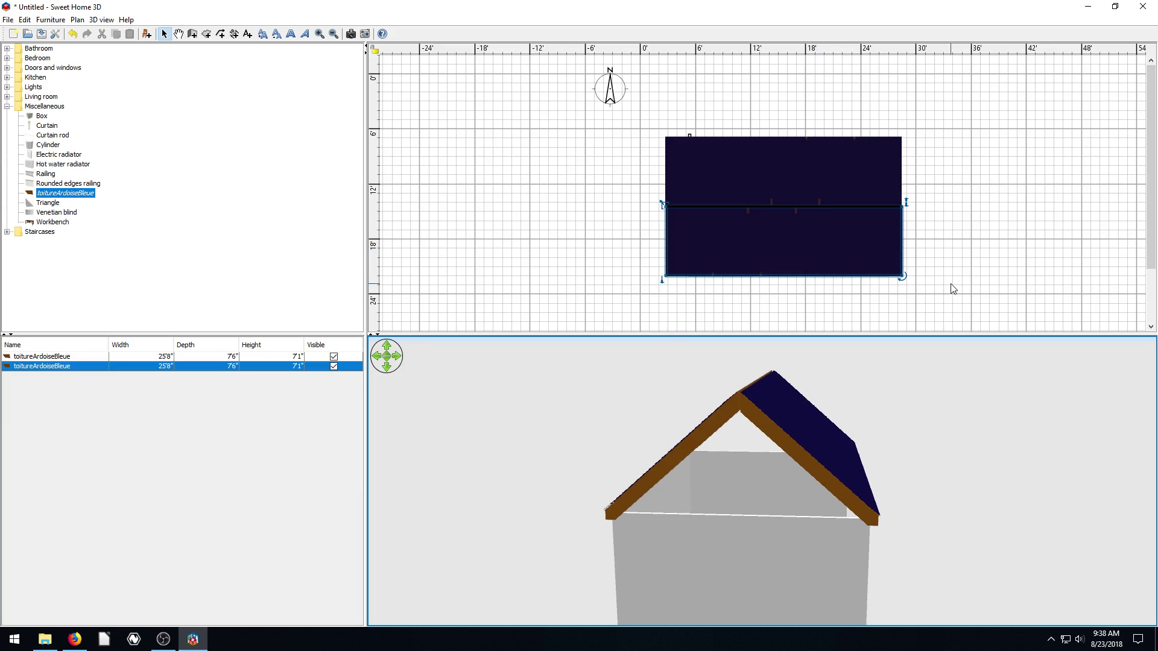
# Apply the Floor - Paving stone texture to the upper roof panel and view it up close
pyautogui.click(867, 248)
pyautogui.scroll(5, 769, 404)
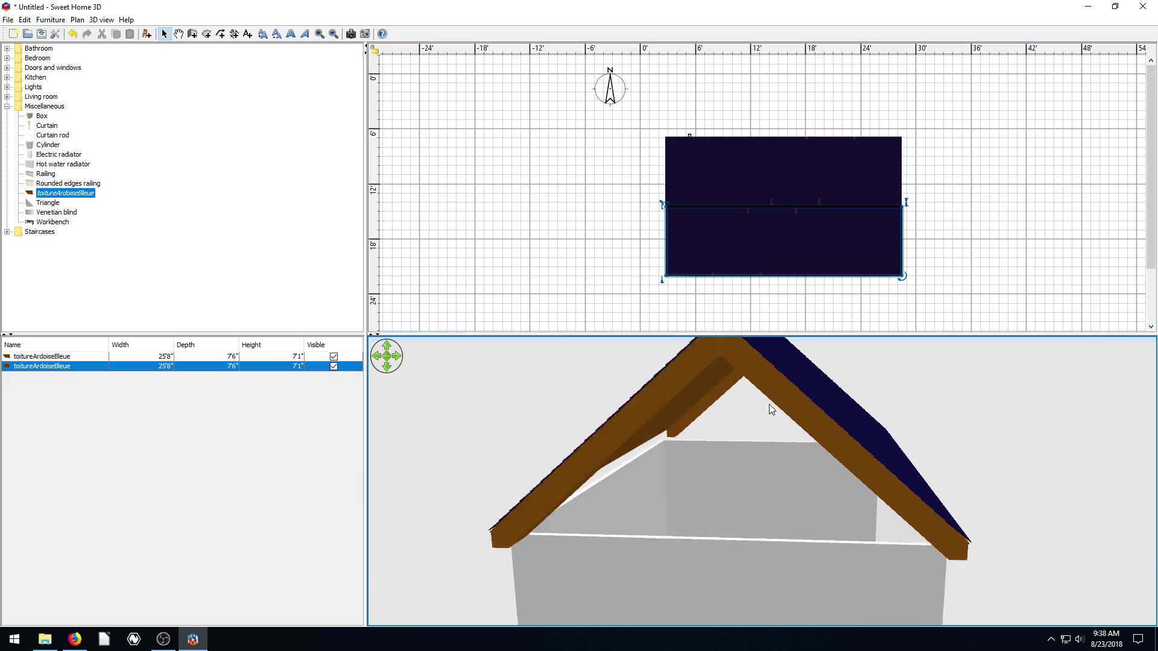
pyautogui.scroll(-6, 784, 435)
pyautogui.moveTo(809, 474); pyautogui.dragTo(700, 454)
pyautogui.doubleClick(743, 170)
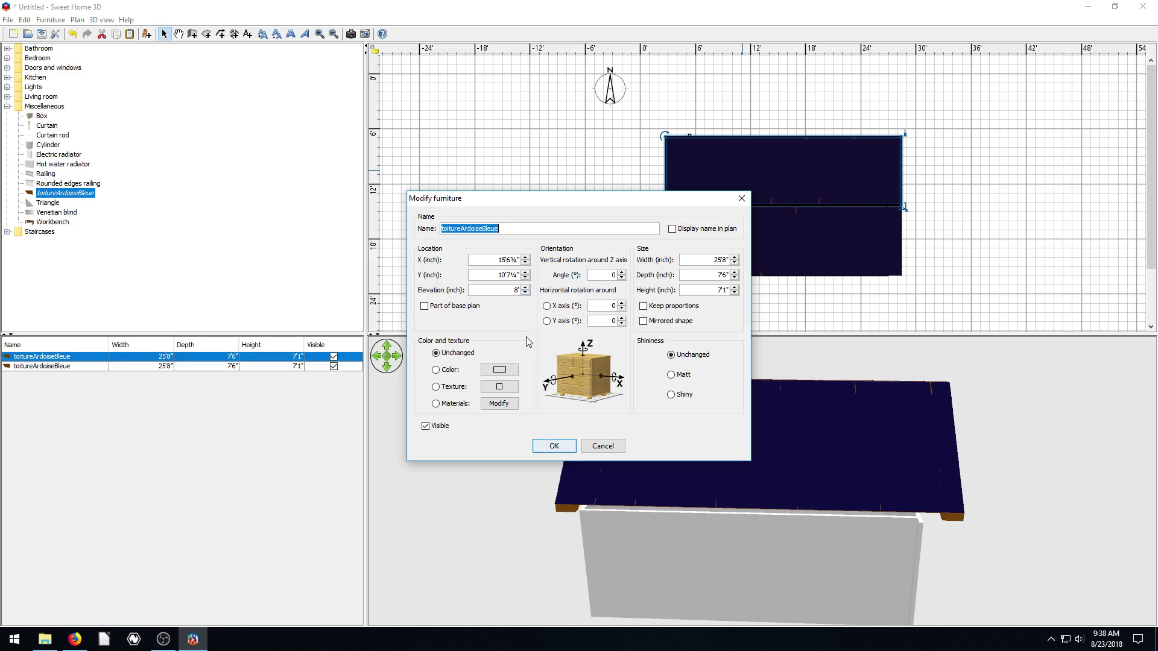
pyautogui.click(500, 386)
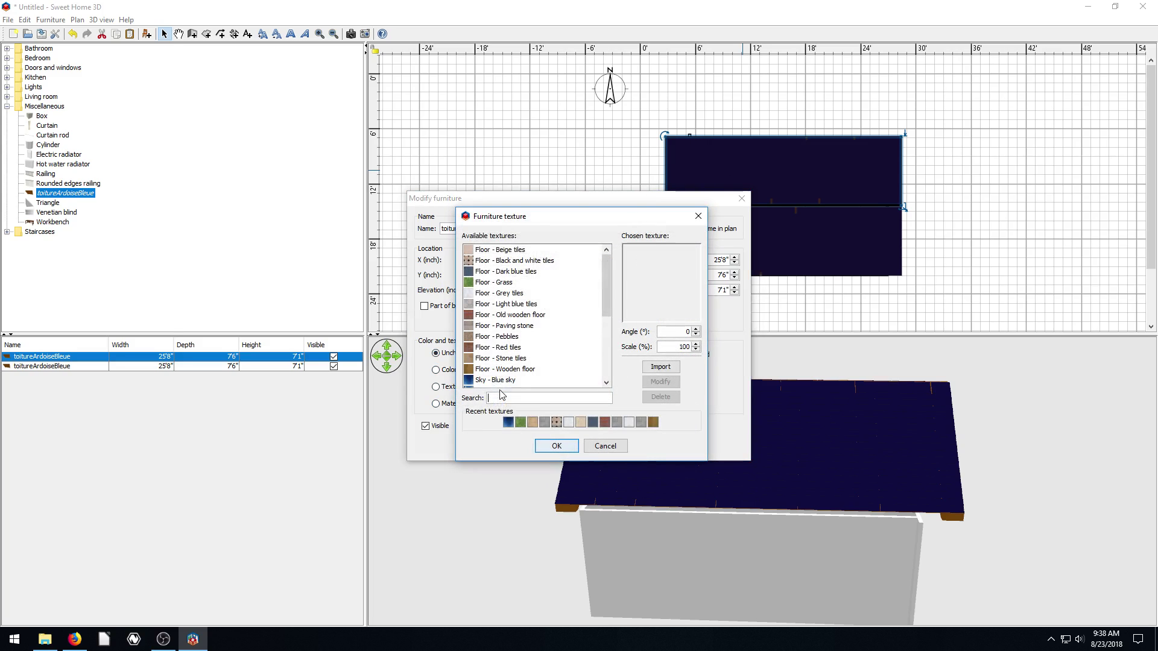
pyautogui.click(500, 326)
pyautogui.click(557, 445)
pyautogui.click(564, 441)
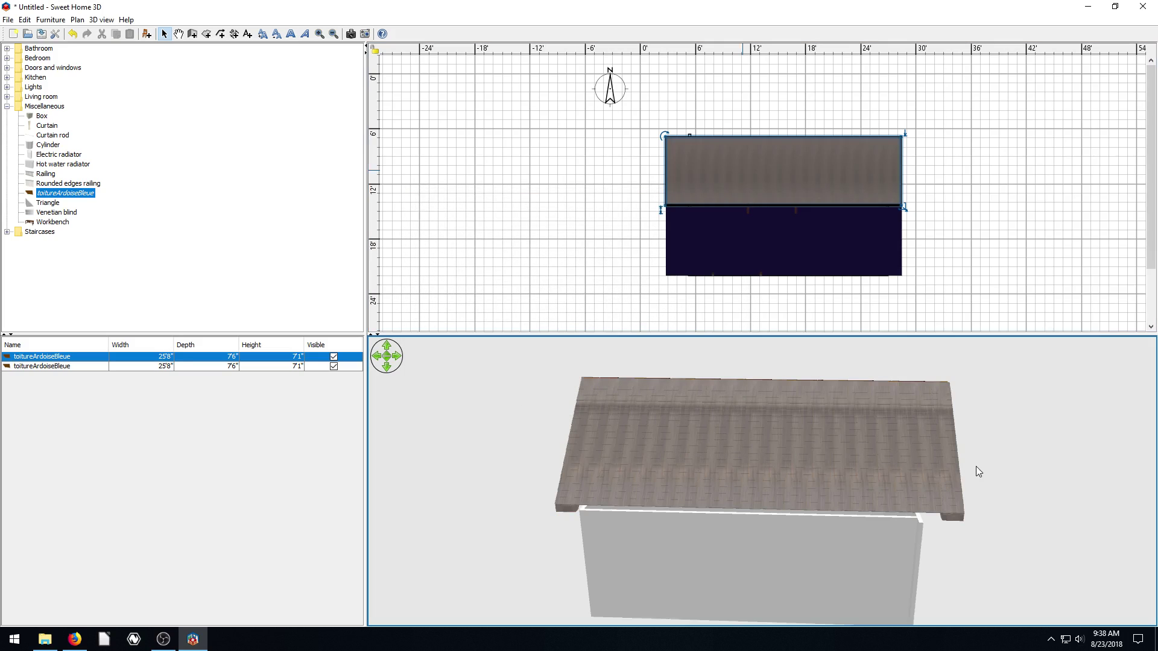
pyautogui.moveTo(975, 468); pyautogui.dragTo(733, 417)
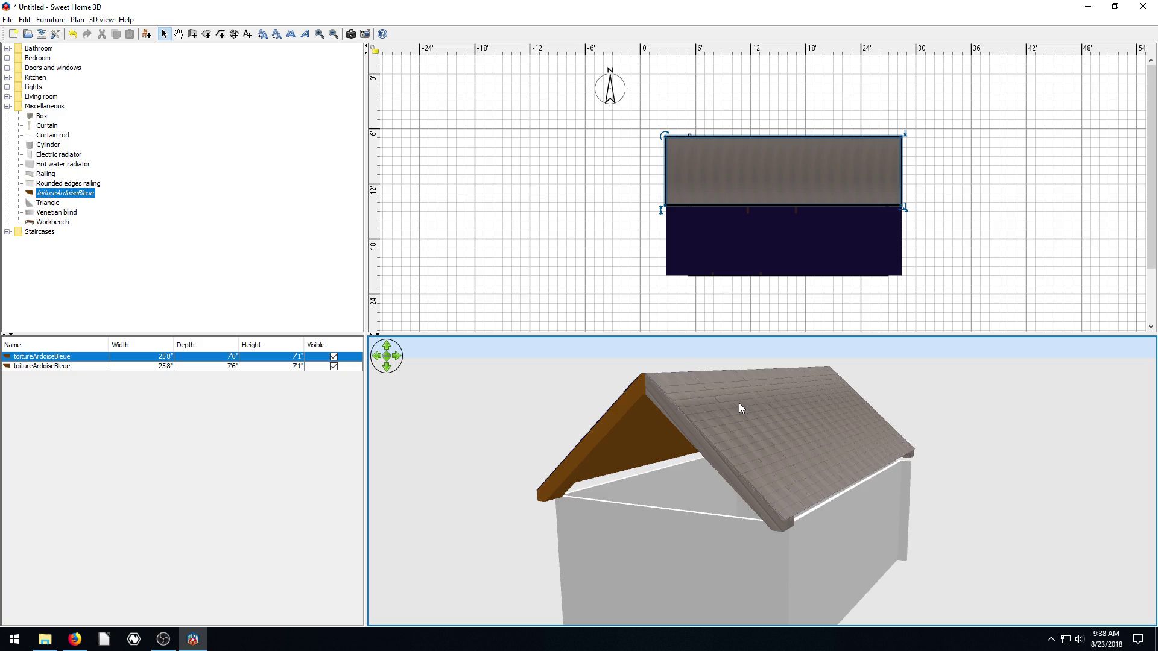
# Minimize Sweet Home 3D and bring Firefox to the front
pyautogui.click(209, 228)
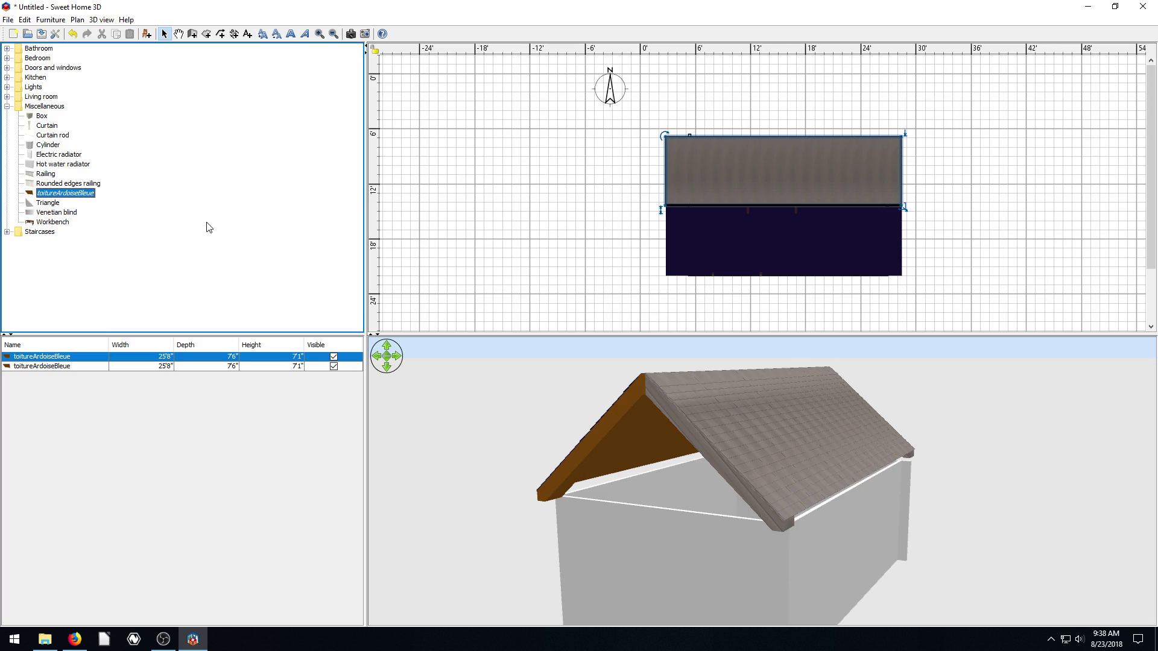
pyautogui.click(193, 639)
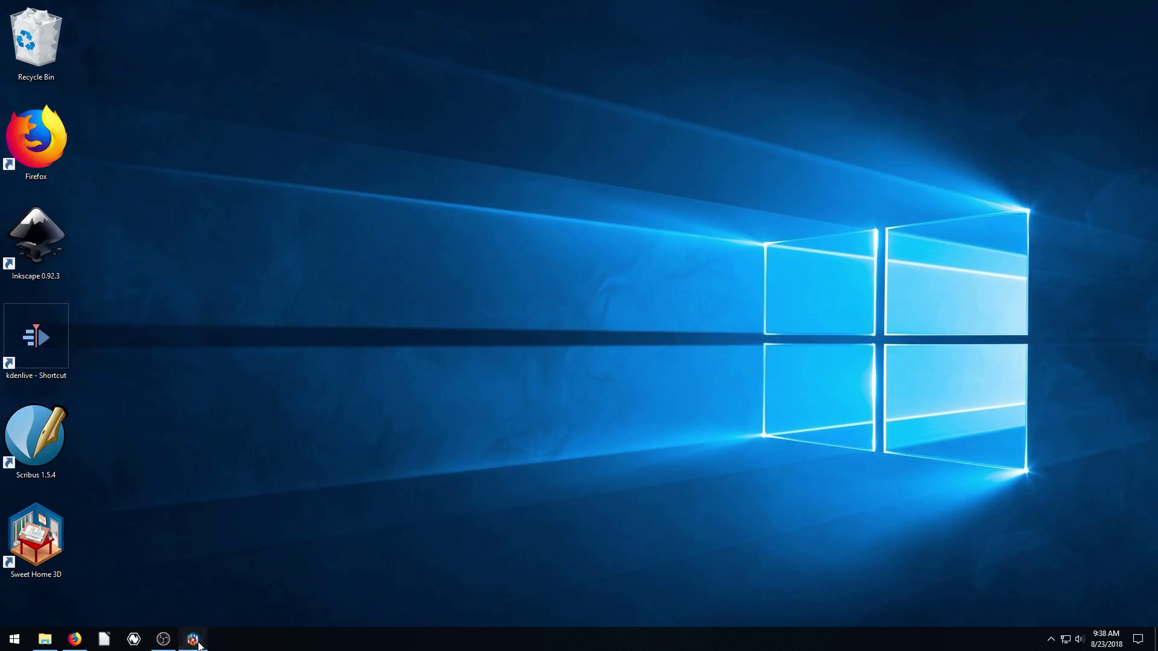
pyautogui.click(193, 639)
pyautogui.click(74, 639)
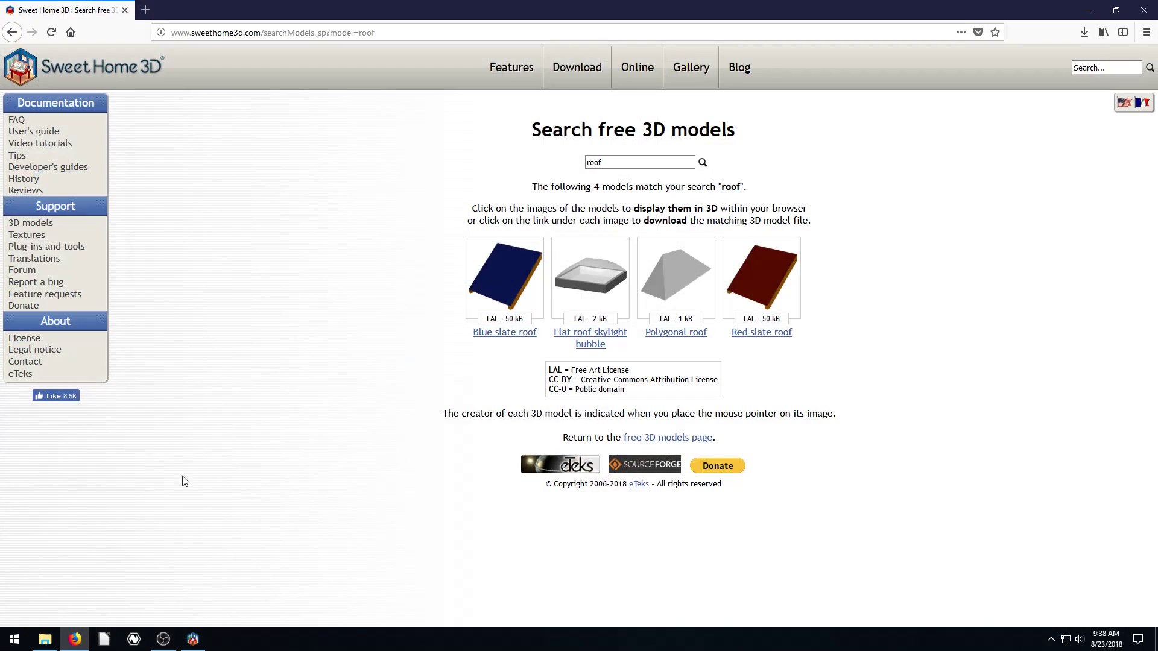
# Go back to the 3D models import page and open the Textures import page
pyautogui.click(11, 34)
pyautogui.click(12, 33)
pyautogui.click(12, 33)
pyautogui.click(12, 33)
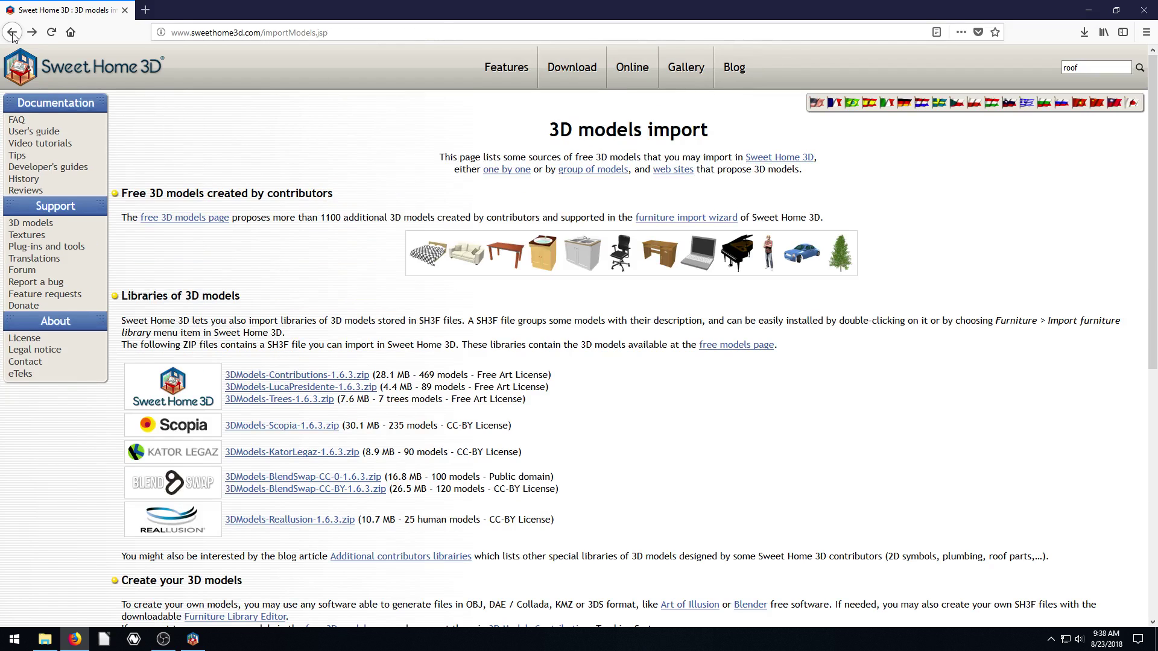
pyautogui.click(27, 224)
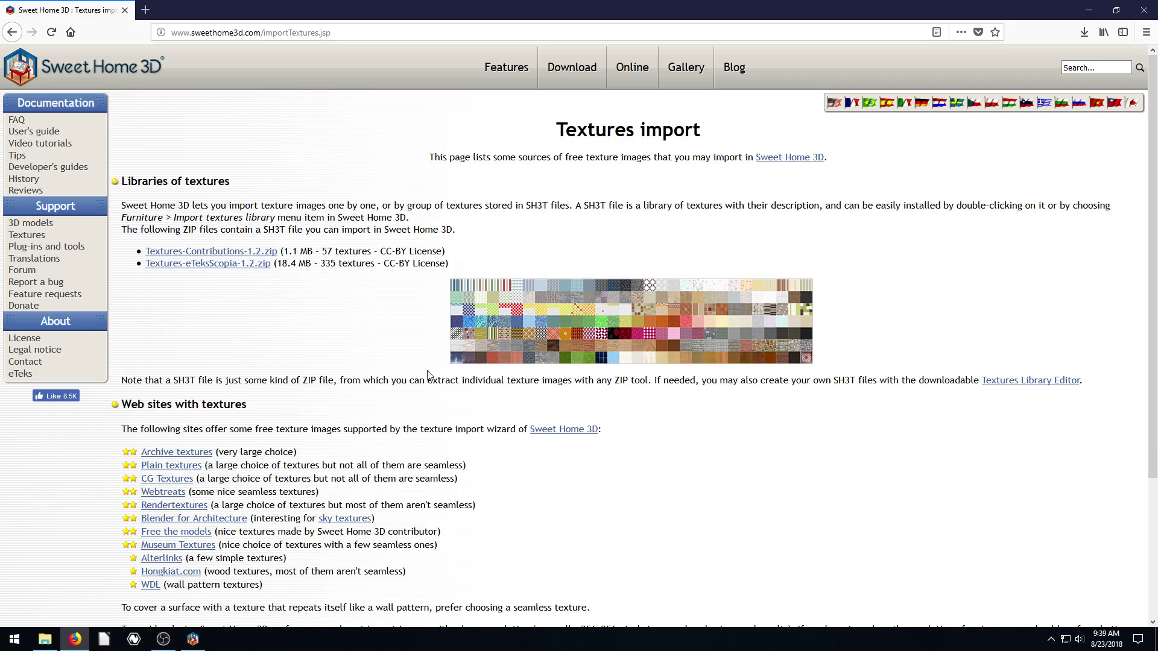
pyautogui.scroll(-3, 602, 406)
pyautogui.scroll(3, 602, 406)
# Search for 'sweethome3d roof' from the Firefox address bar
pyautogui.click(12, 32)
pyautogui.click(194, 33)
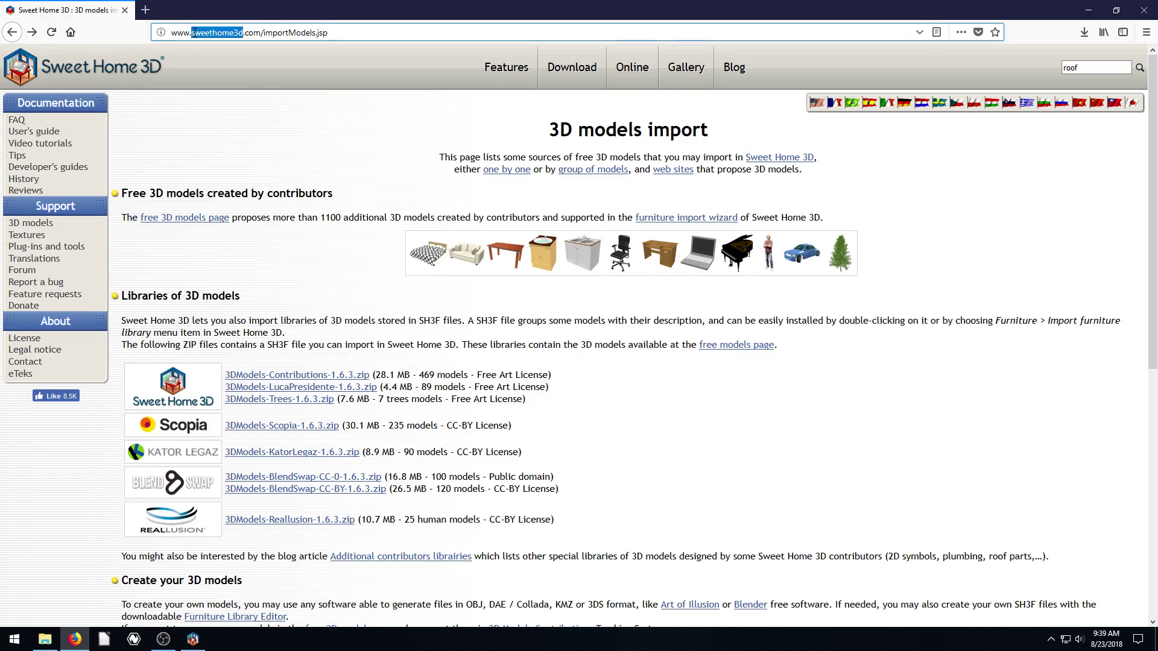
pyautogui.write('a')
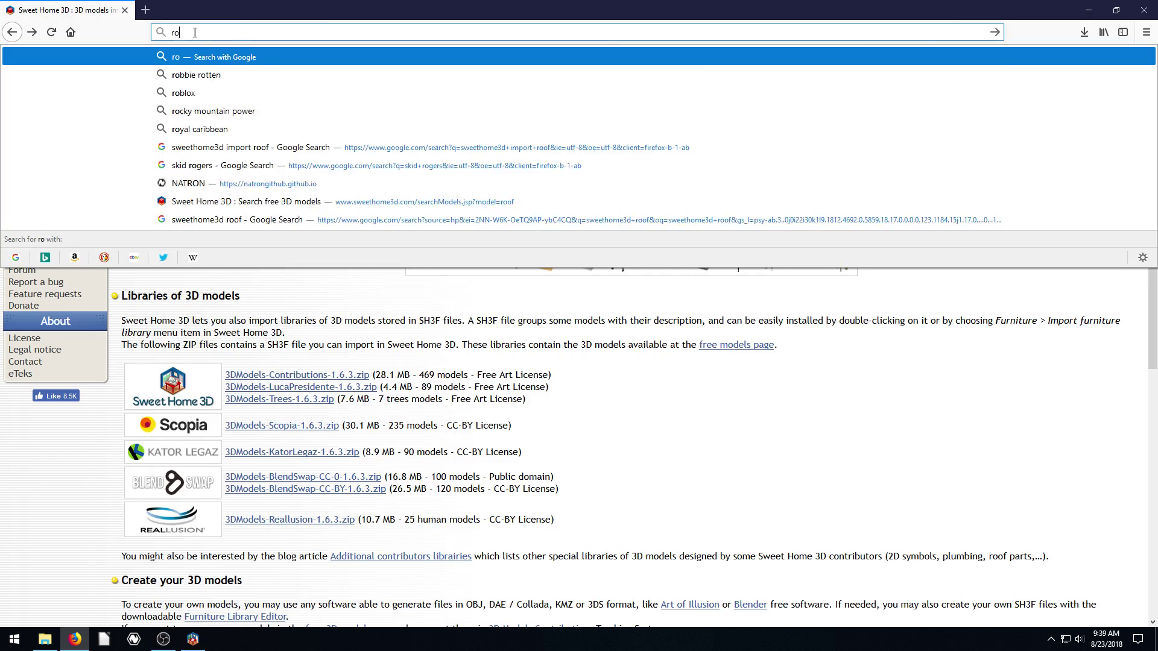
pyautogui.press('BackSpace')
pyautogui.write('sweet')
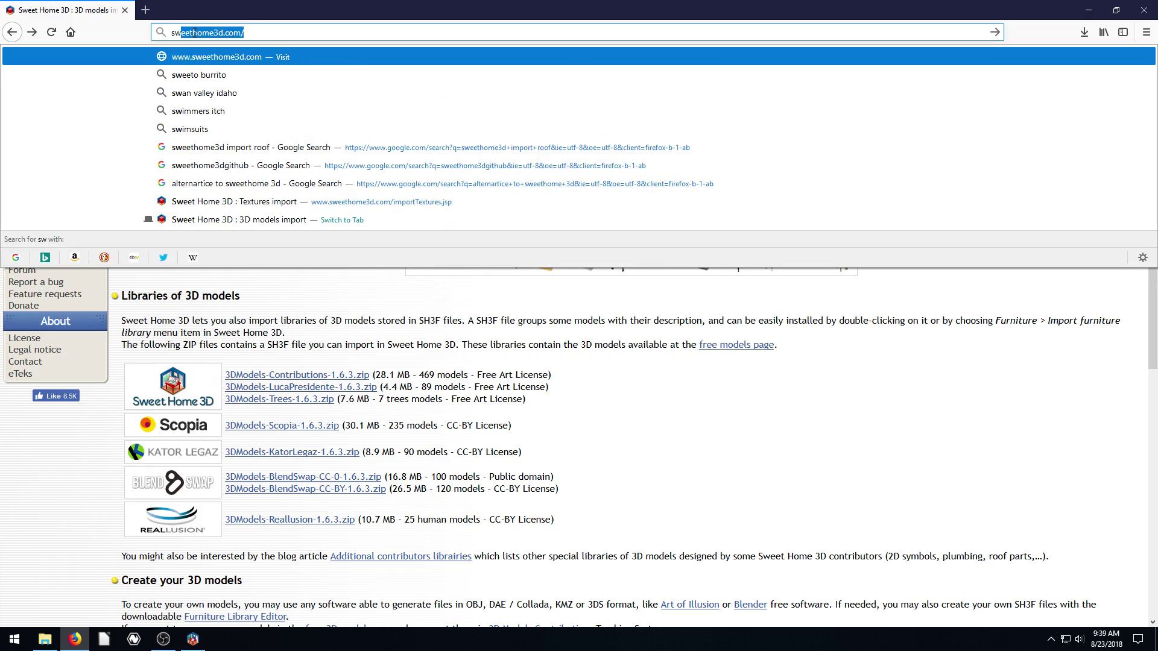
pyautogui.write('home3d roof')
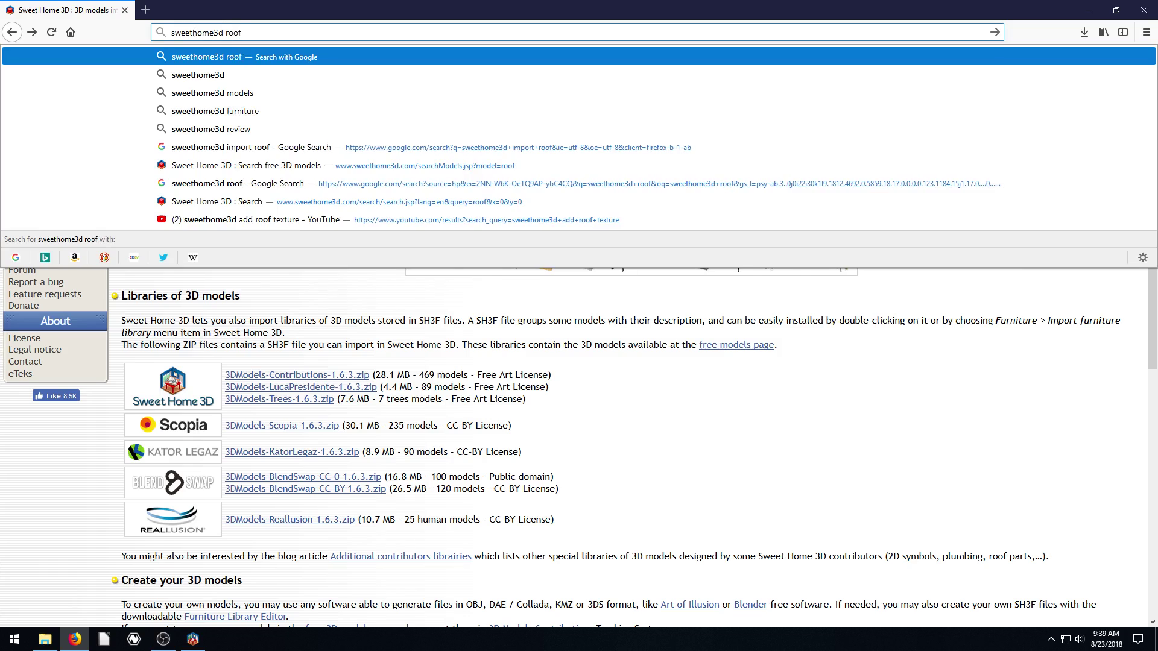
pyautogui.press('Return')
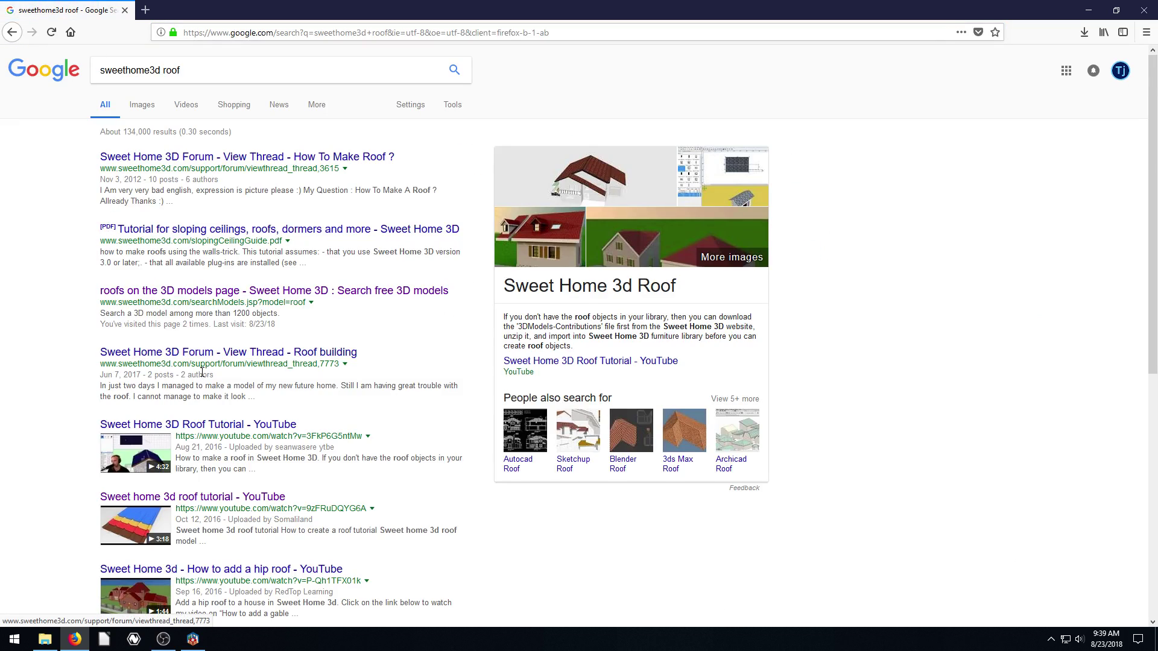
# Open the roofs result on the 3D models page and preview the Blue slate roof
pyautogui.click(175, 292)
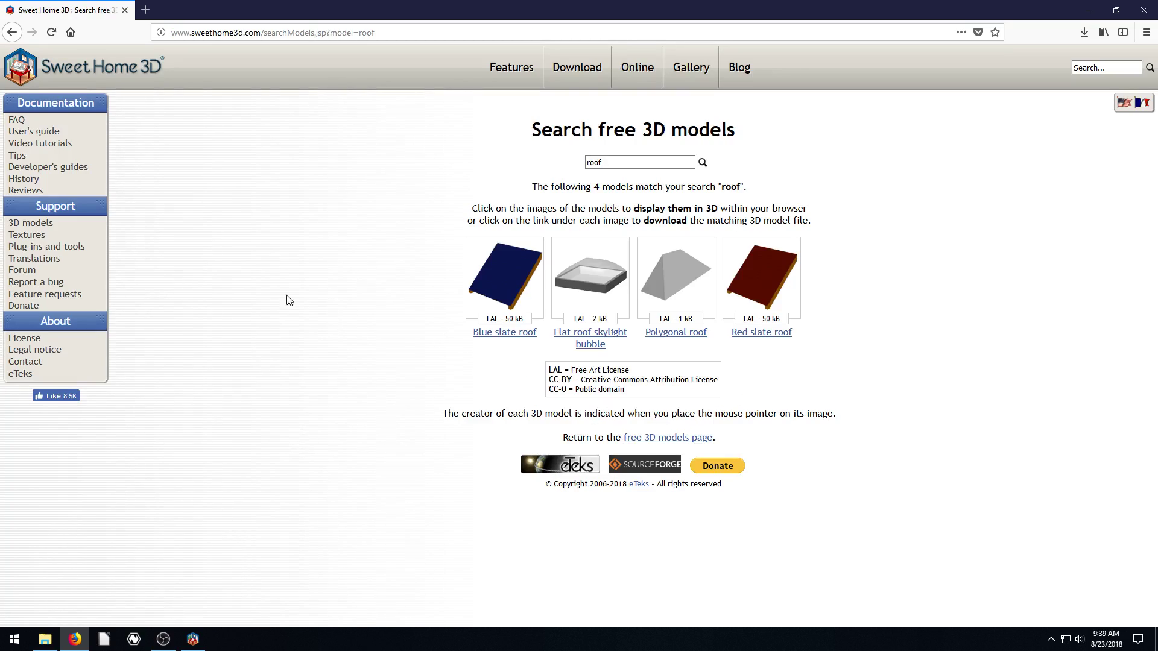
pyautogui.click(497, 282)
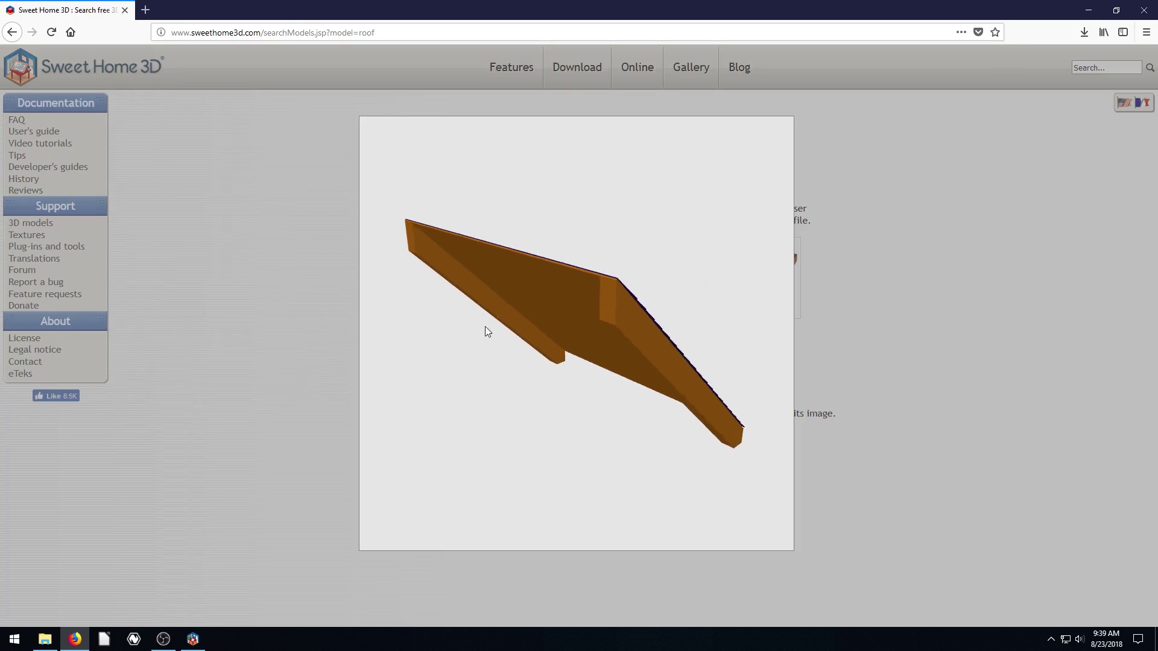
pyautogui.click(284, 264)
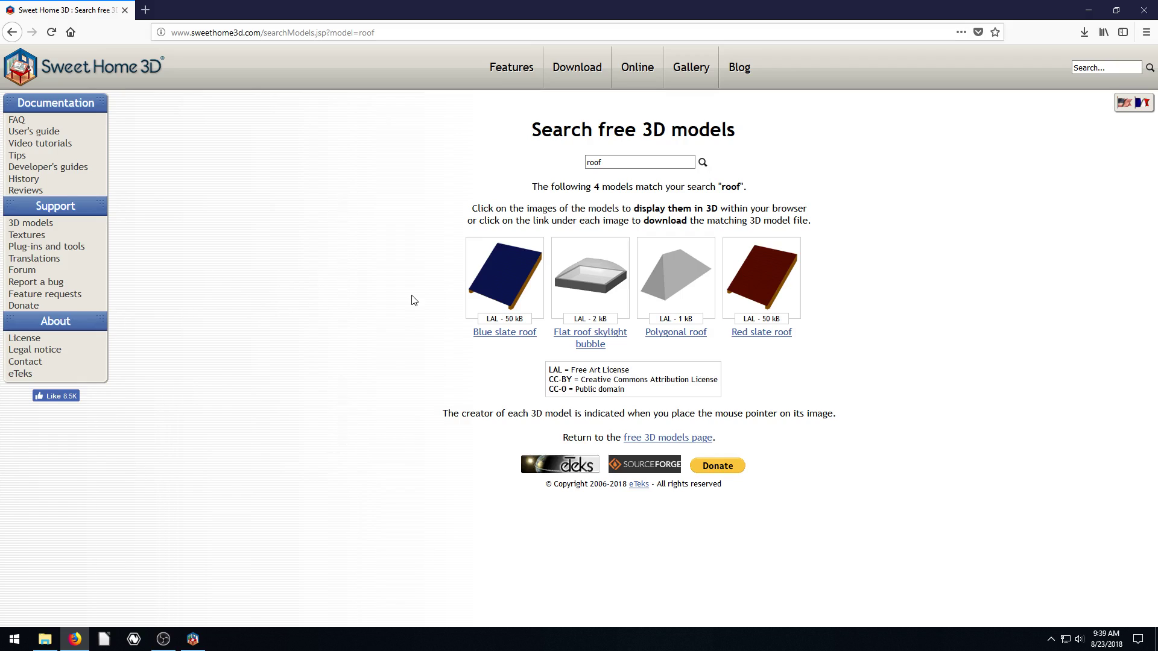
# Return to Sweet Home 3D and orbit to see both roof slopes from above
pyautogui.click(1088, 11)
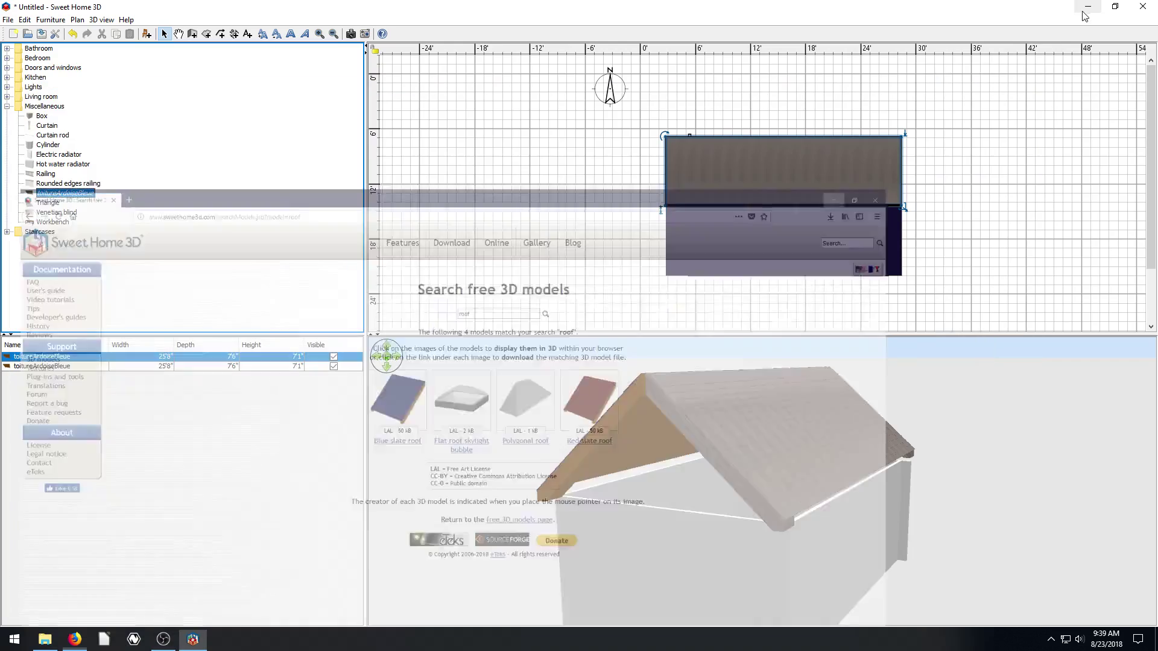
pyautogui.moveTo(758, 429); pyautogui.dragTo(671, 476)
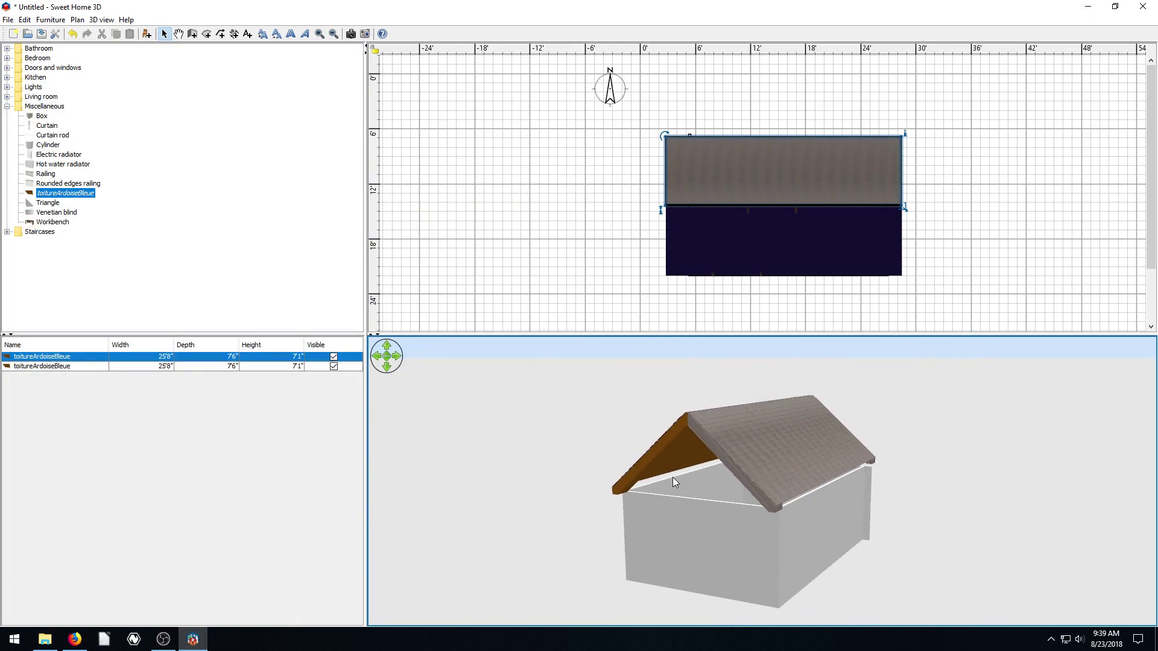
pyautogui.moveTo(798, 512); pyautogui.dragTo(582, 480)
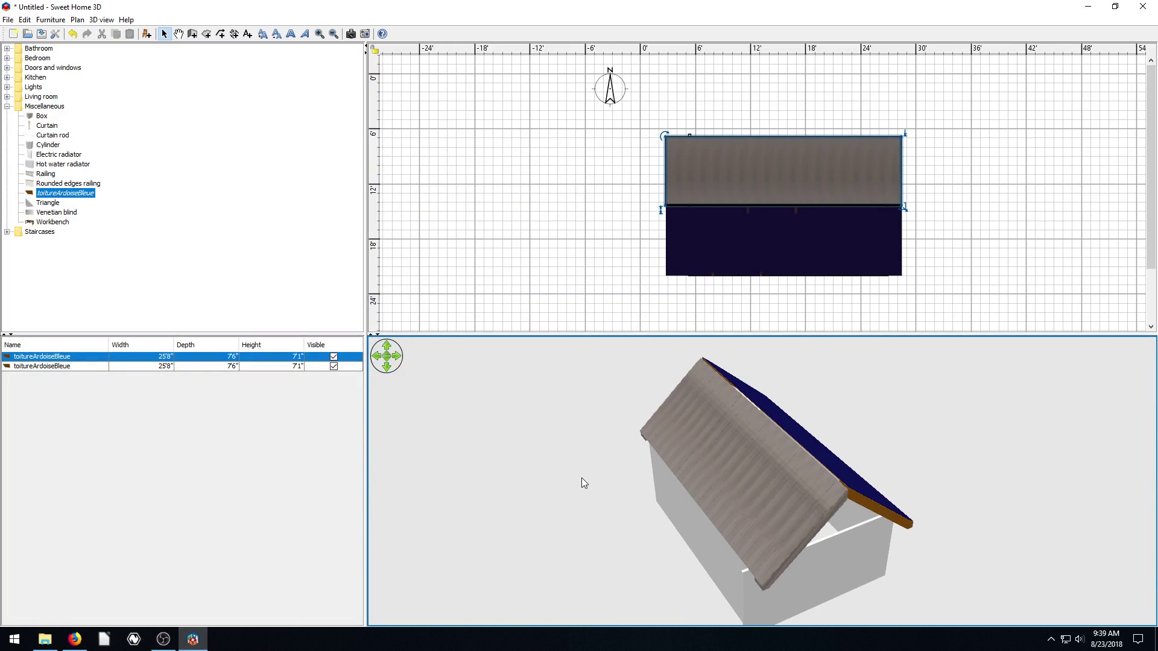